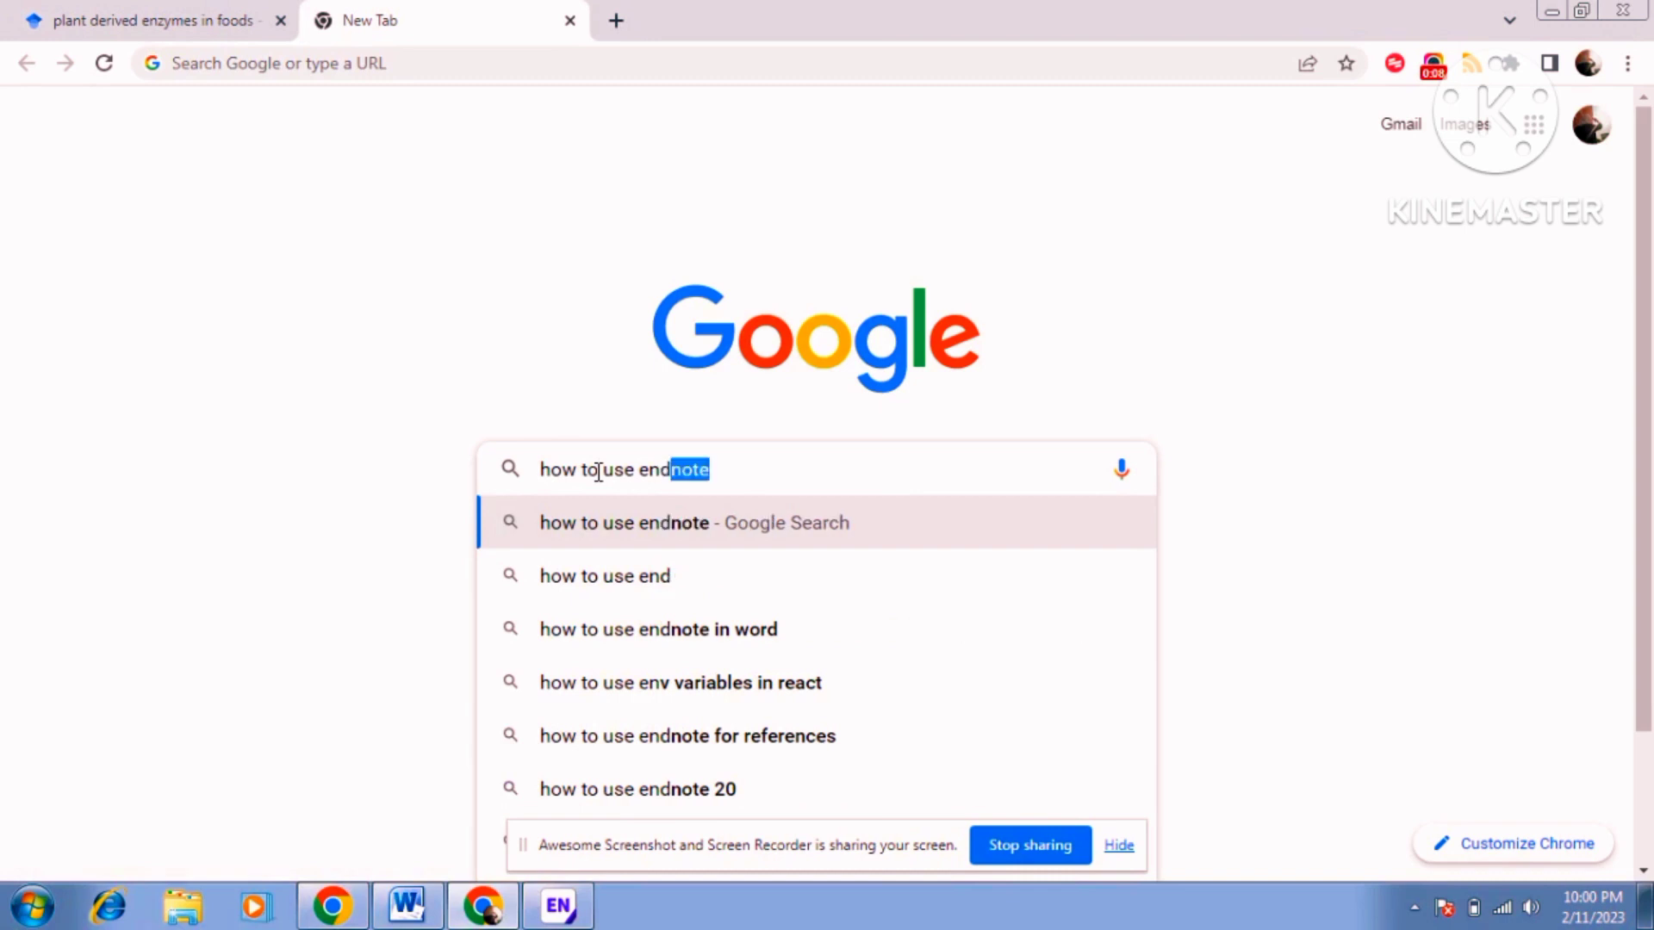
pyautogui.write('no')
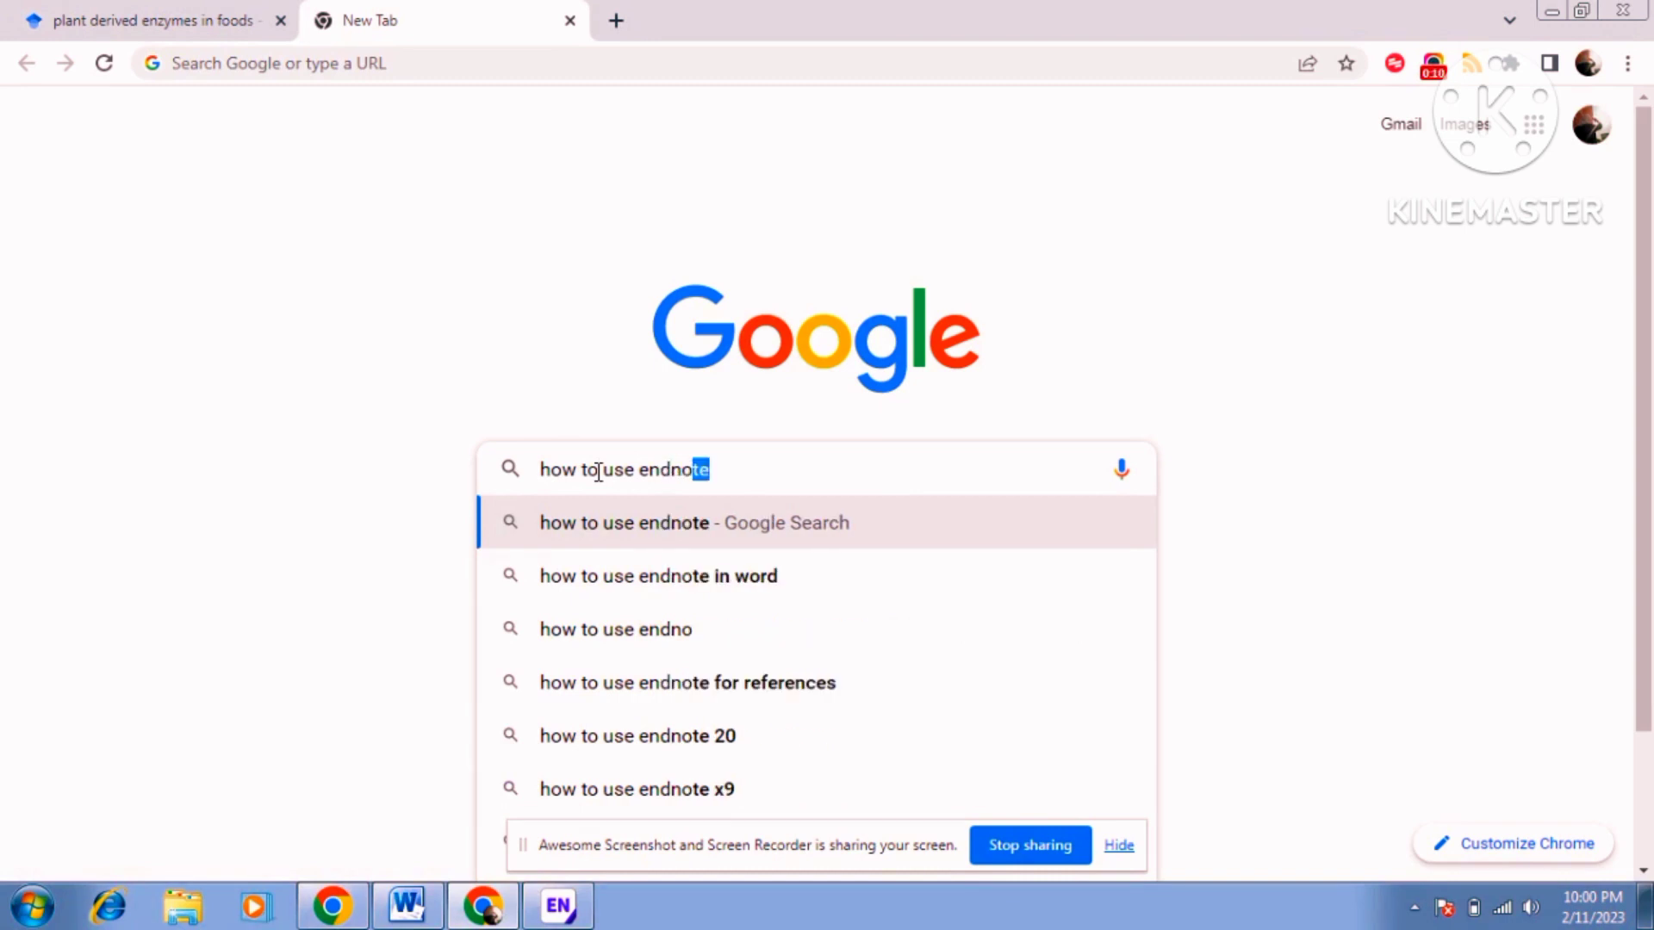
pyautogui.write('te')
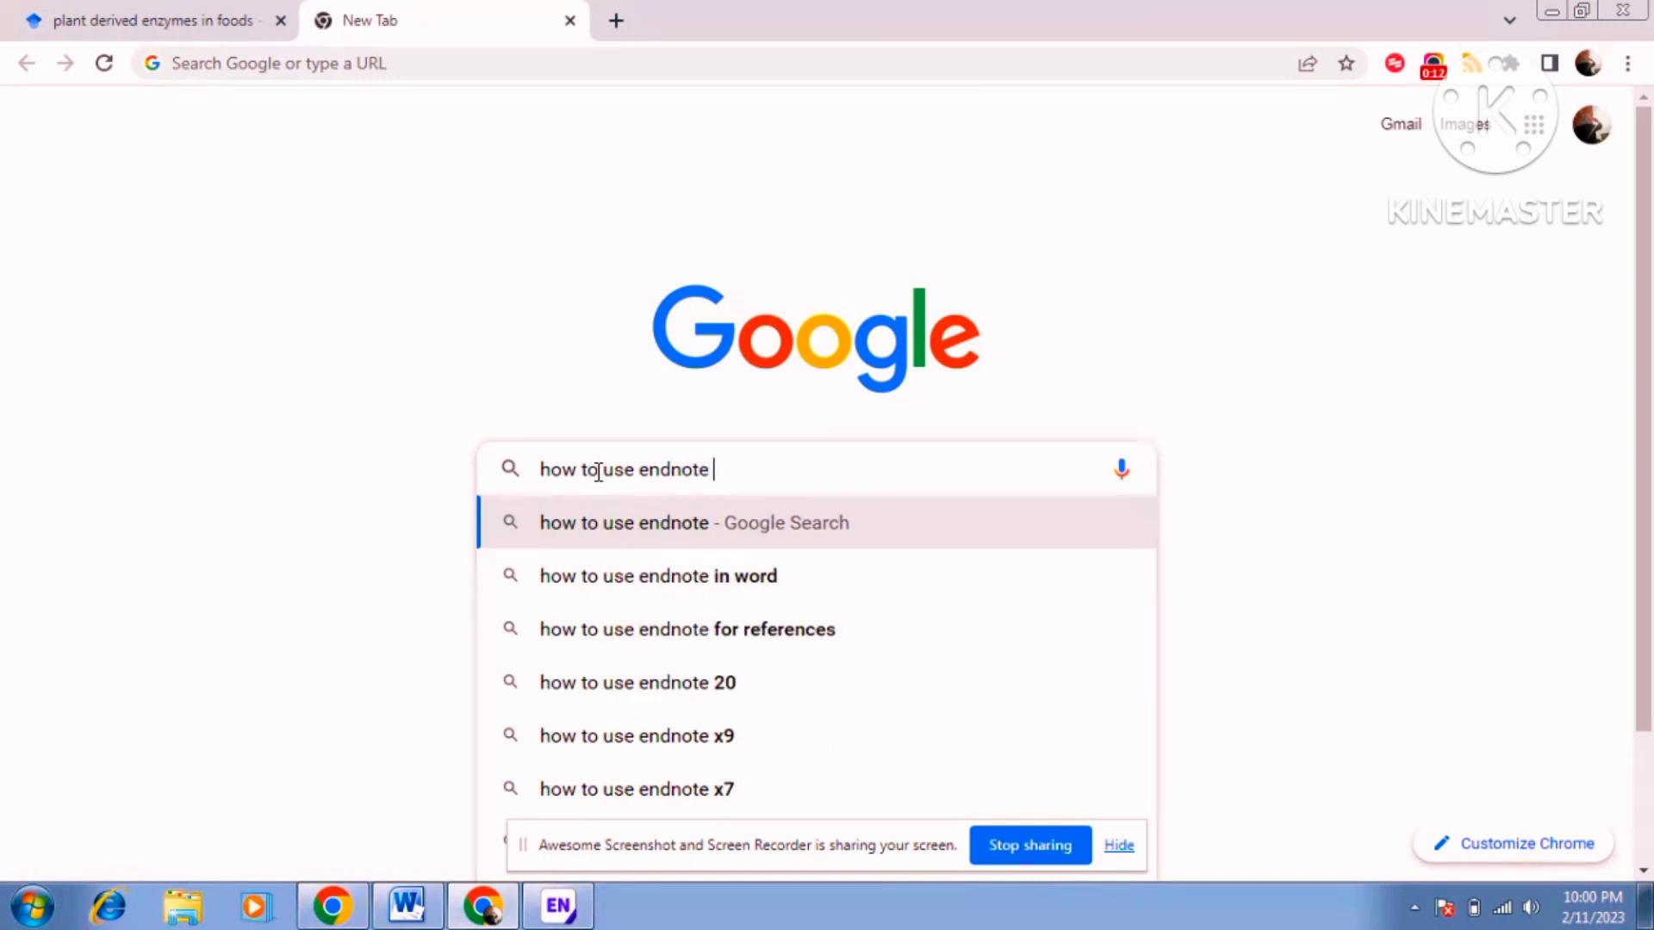
pyautogui.write(' X9')
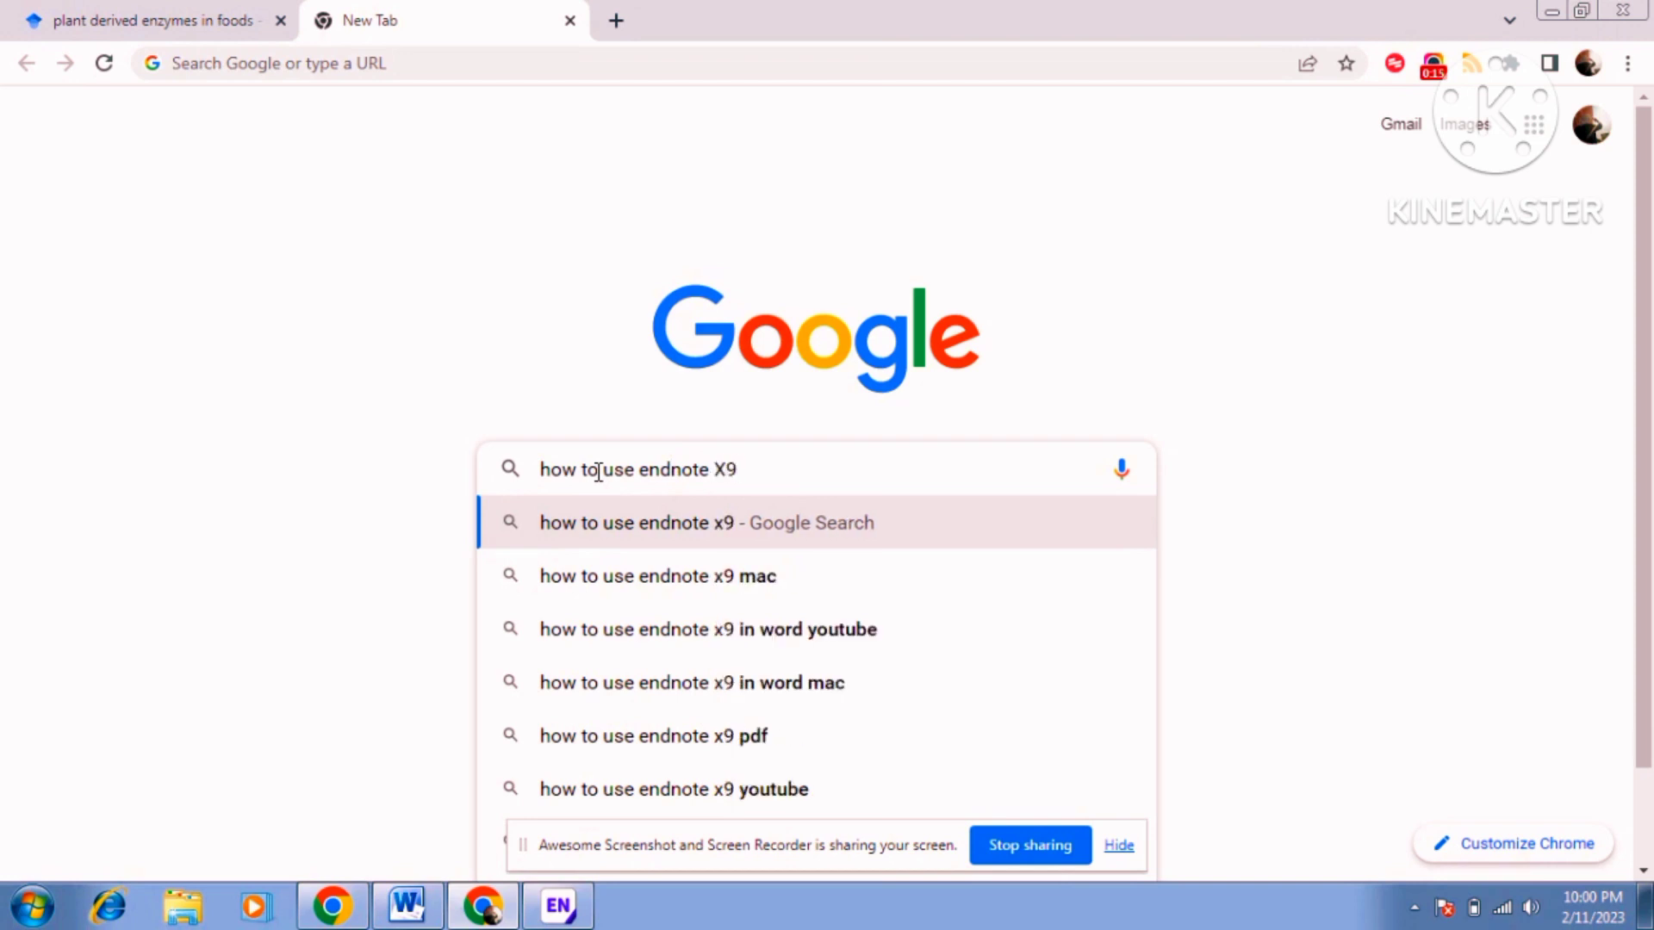
pyautogui.write('?')
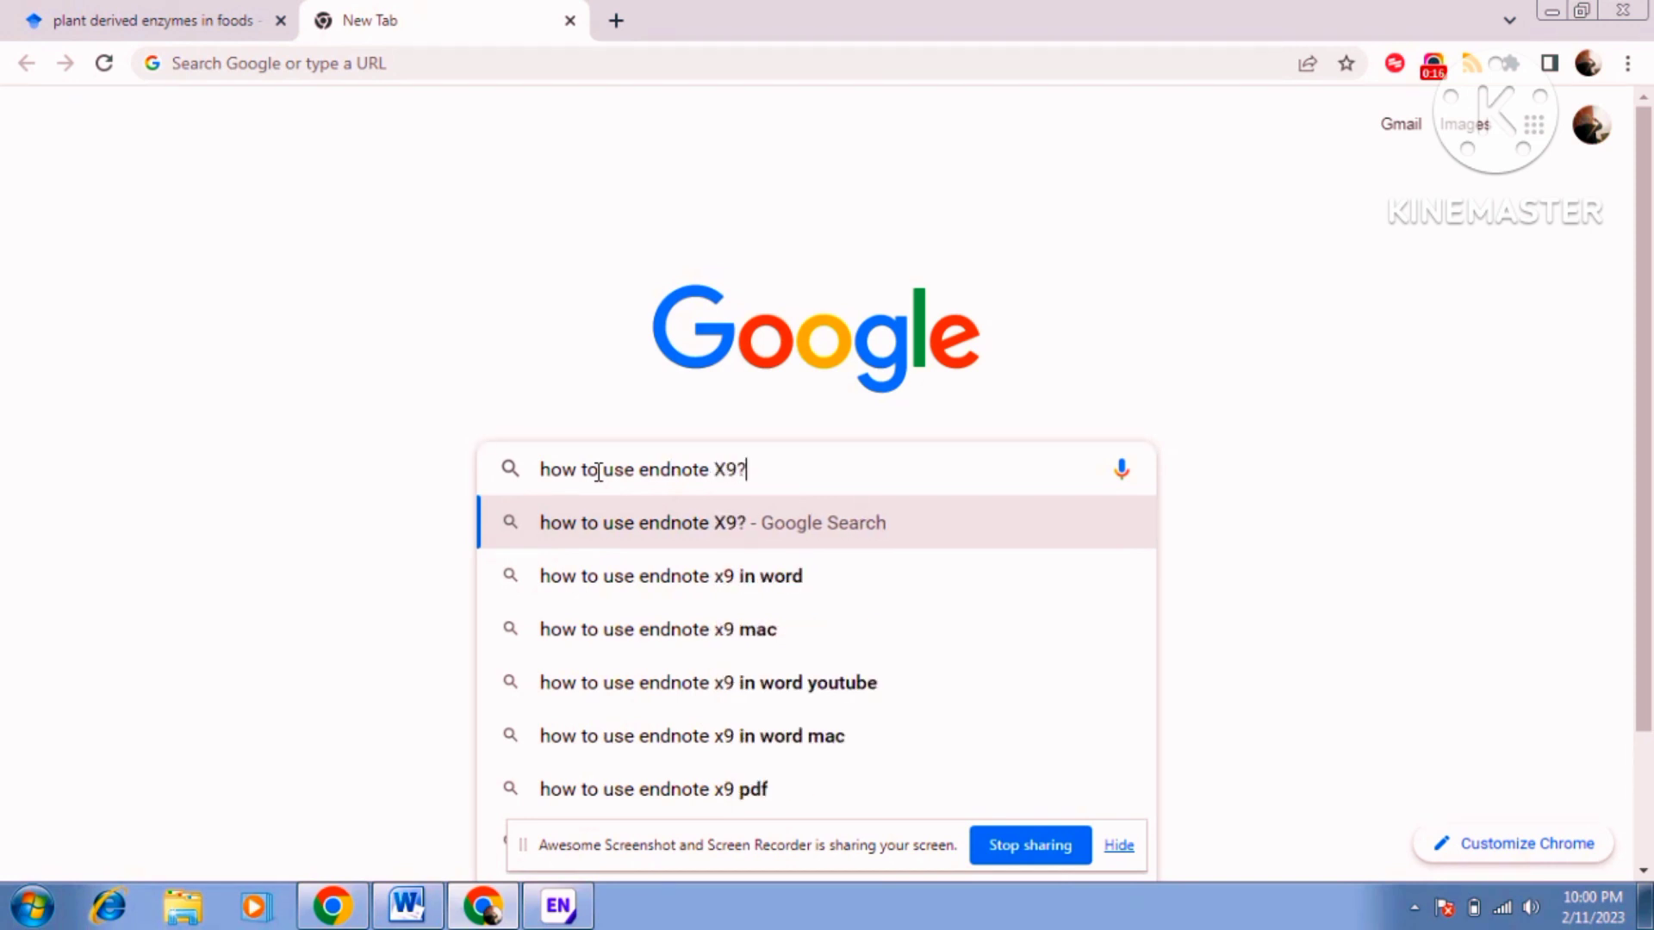
pyautogui.press('BackSpace')
pyautogui.press('BackSpace')
pyautogui.press('BackSpace')
pyautogui.press('BackSpace')
pyautogui.press('BackSpace')
pyautogui.press('BackSpace')
pyautogui.press('BackSpace')
pyautogui.press('BackSpace')
pyautogui.press('BackSpace')
pyautogui.press('BackSpace')
pyautogui.press('BackSpace')
pyautogui.press('BackSpace')
pyautogui.press('BackSpace')
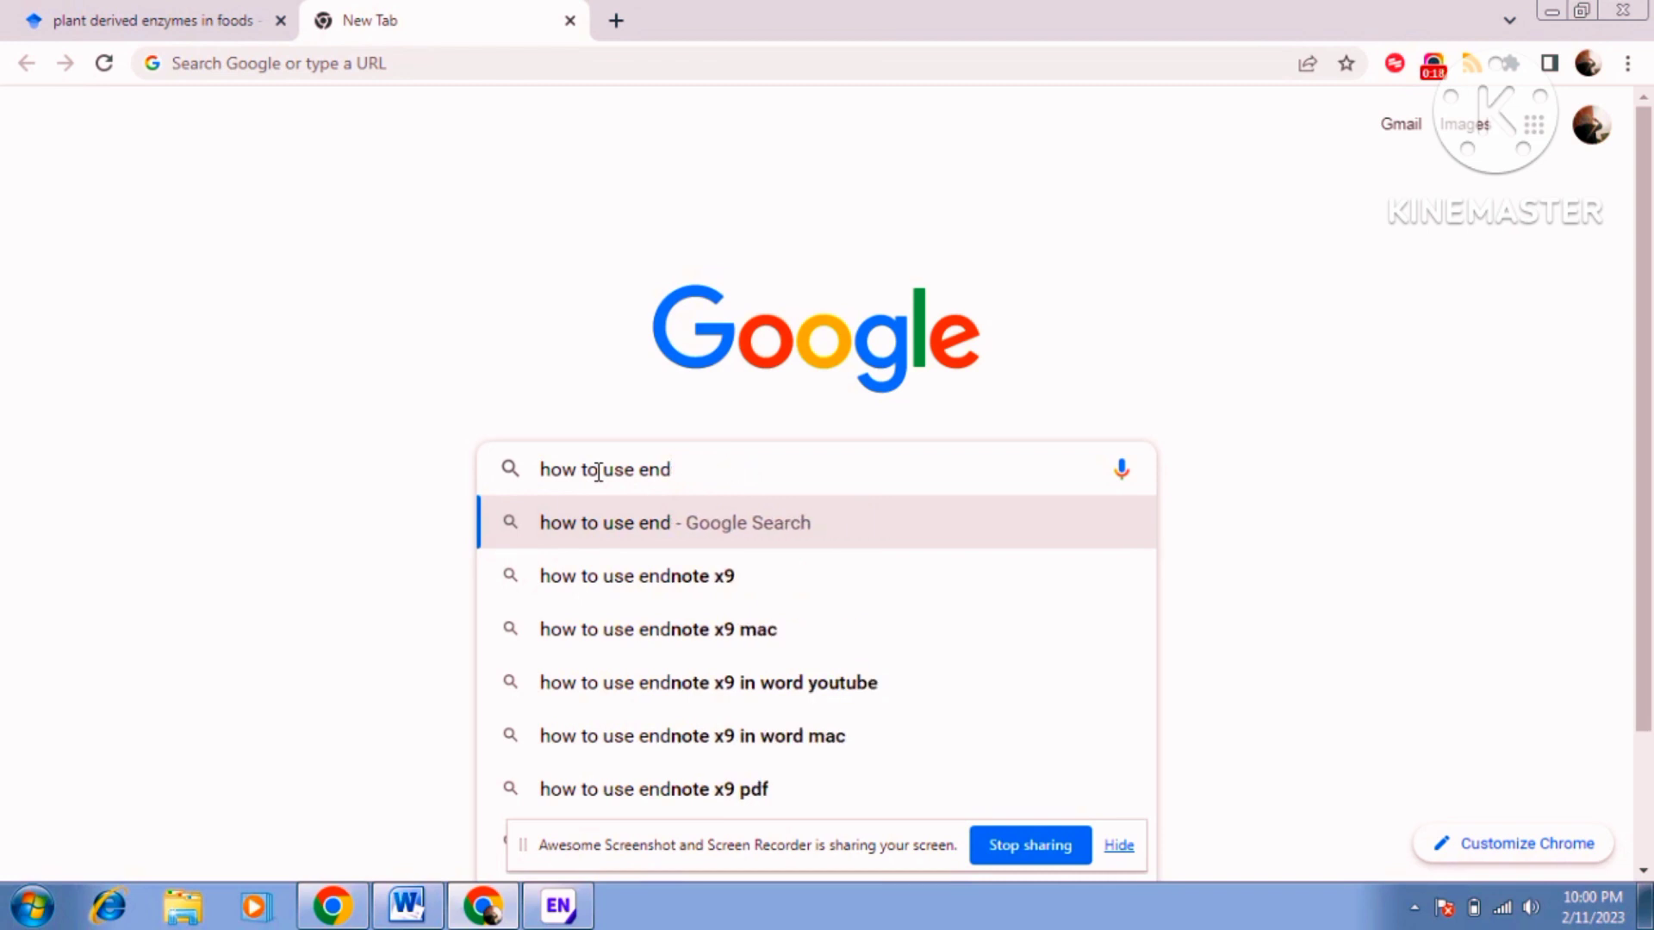
pyautogui.press('BackSpace')
pyautogui.press('BackSpace')
pyautogui.press('BackSpace')
pyautogui.press('BackSpace')
pyautogui.press('BackSpace')
pyautogui.press('BackSpace')
pyautogui.press('BackSpace')
pyautogui.press('BackSpace')
pyautogui.press('BackSpace')
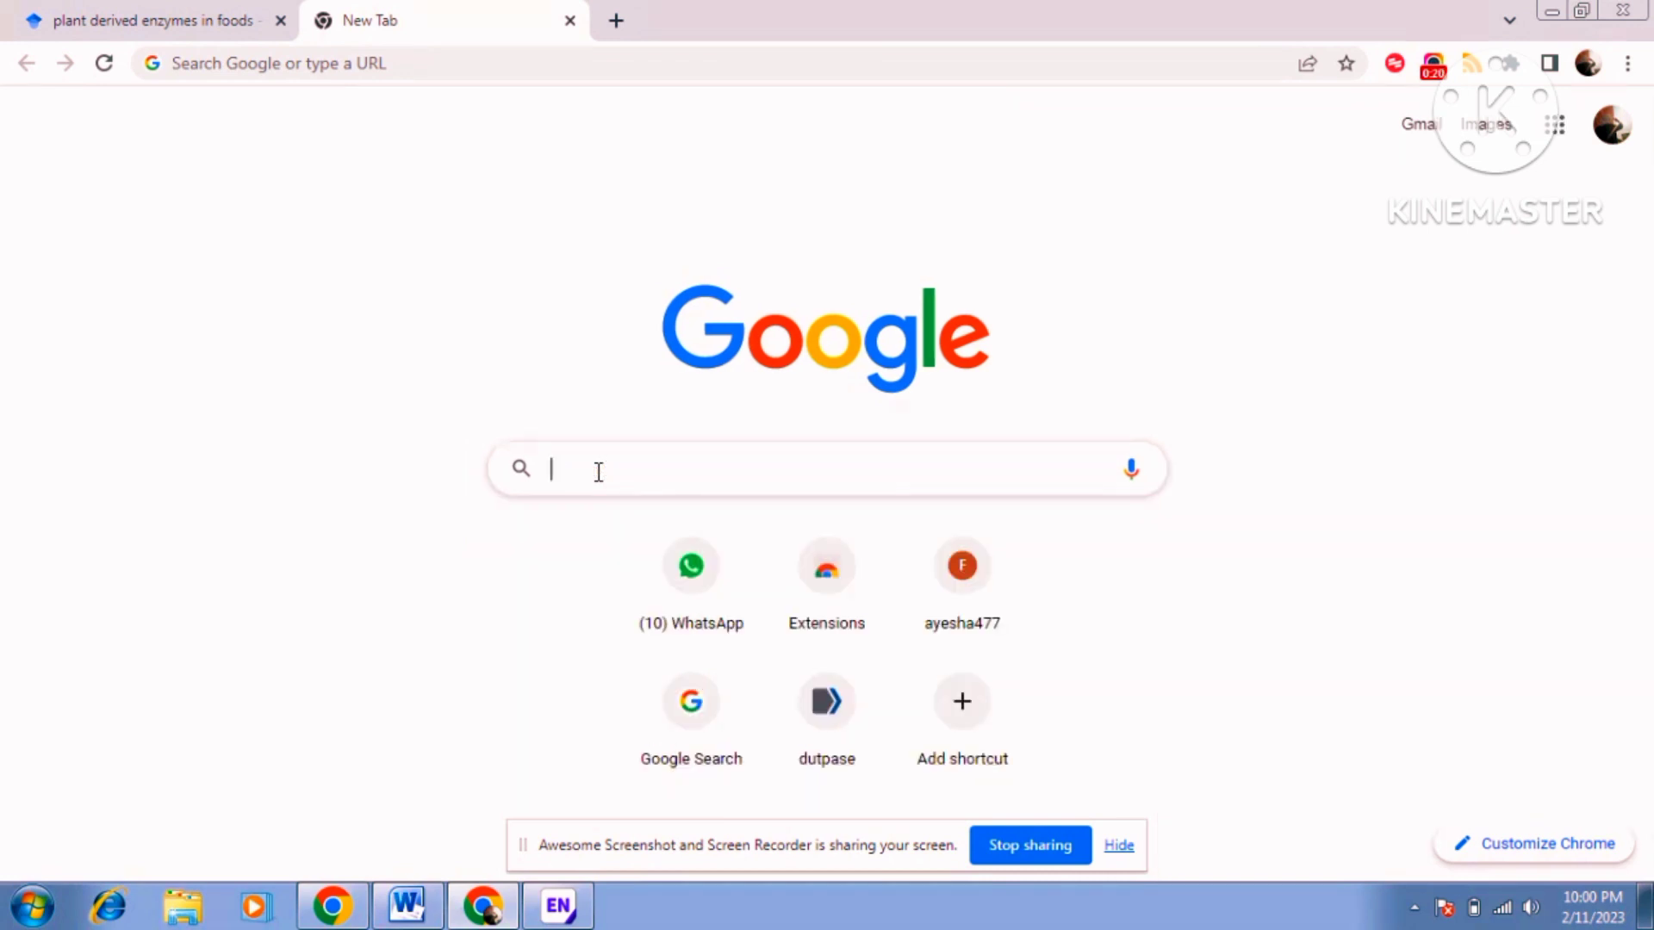
pyautogui.click(599, 471)
# Switch to EndNote X9 and create a new reference library named abcd on the Desktop
pyautogui.click(588, 913)
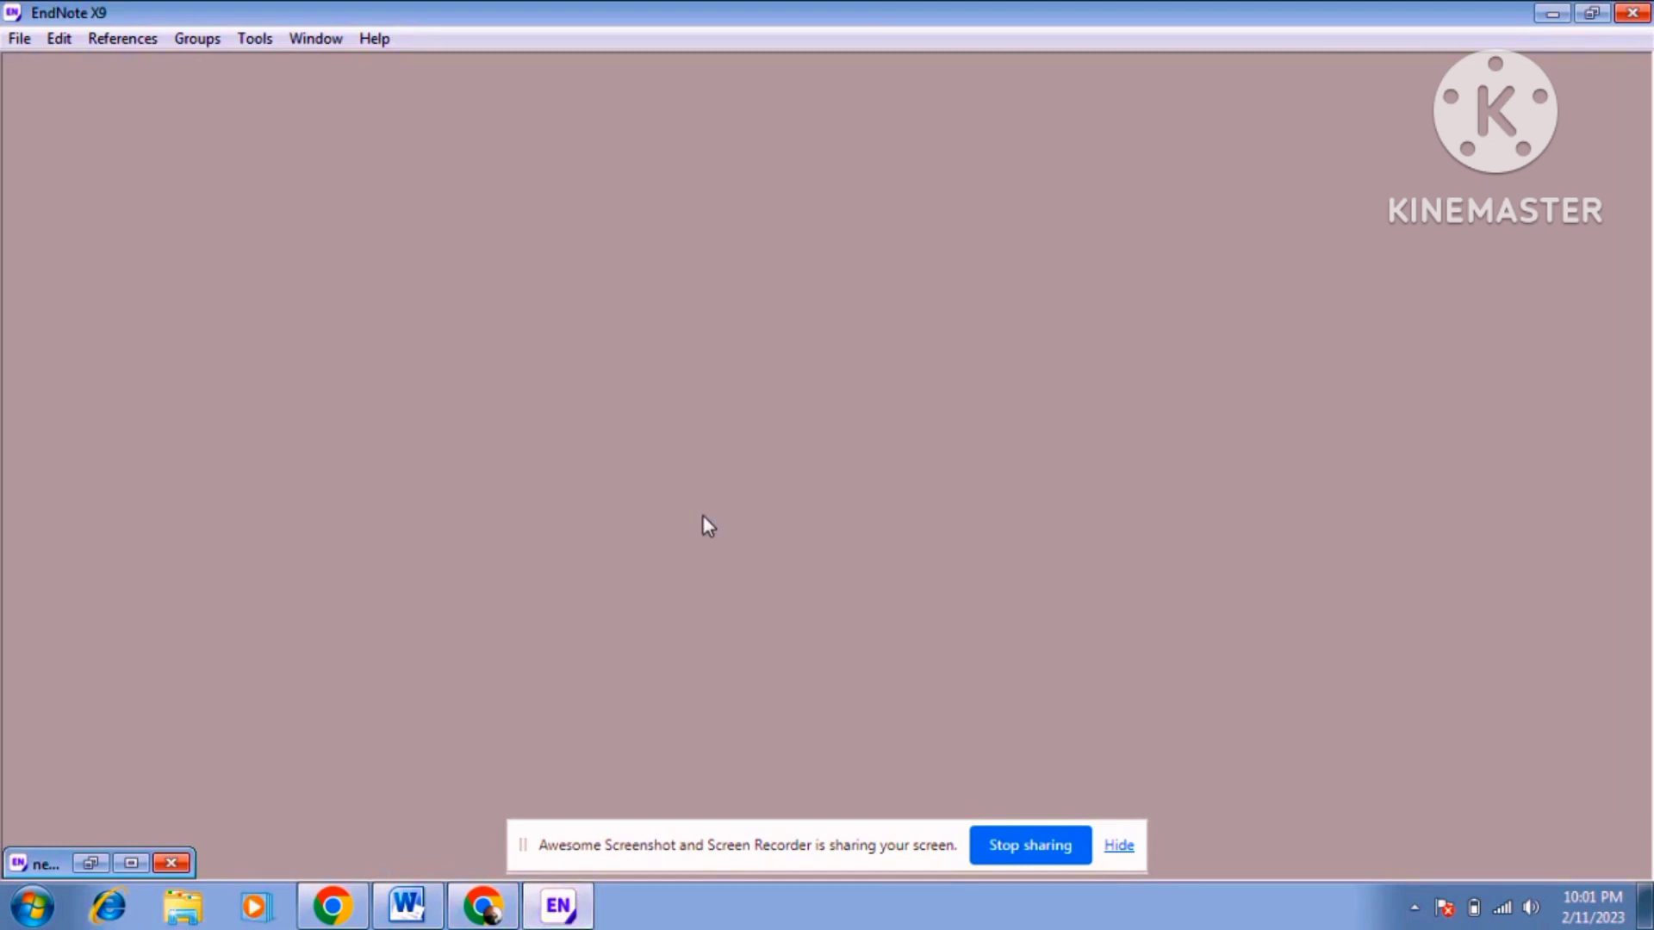
pyautogui.click(31, 40)
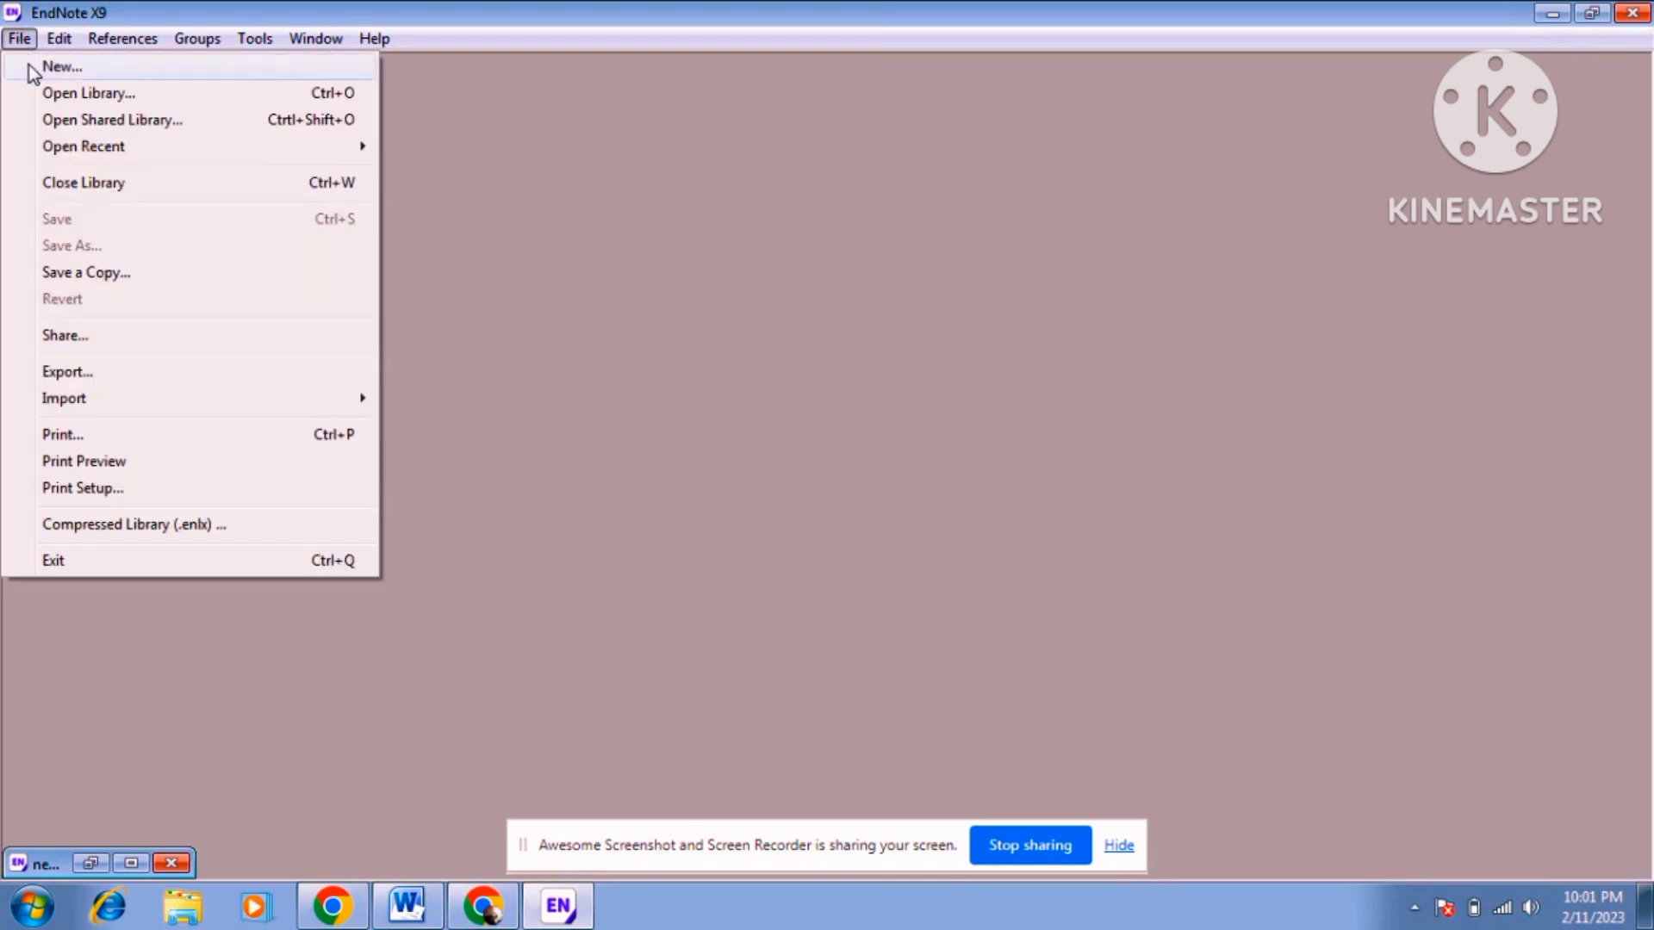
pyautogui.click(34, 67)
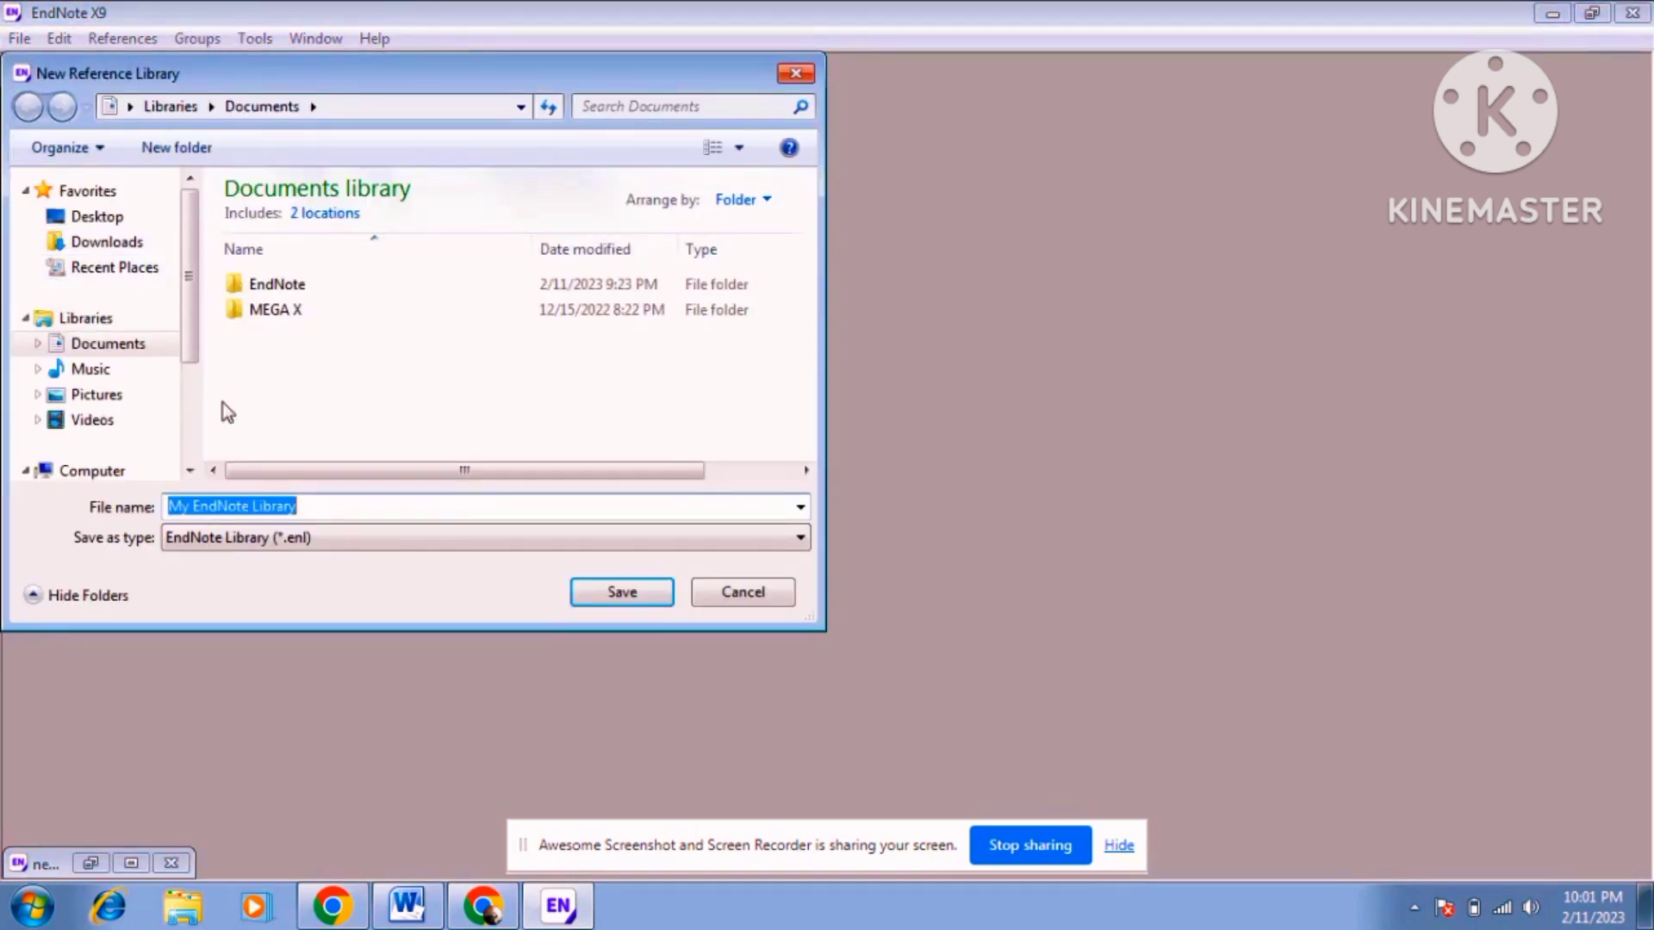
pyautogui.click(142, 220)
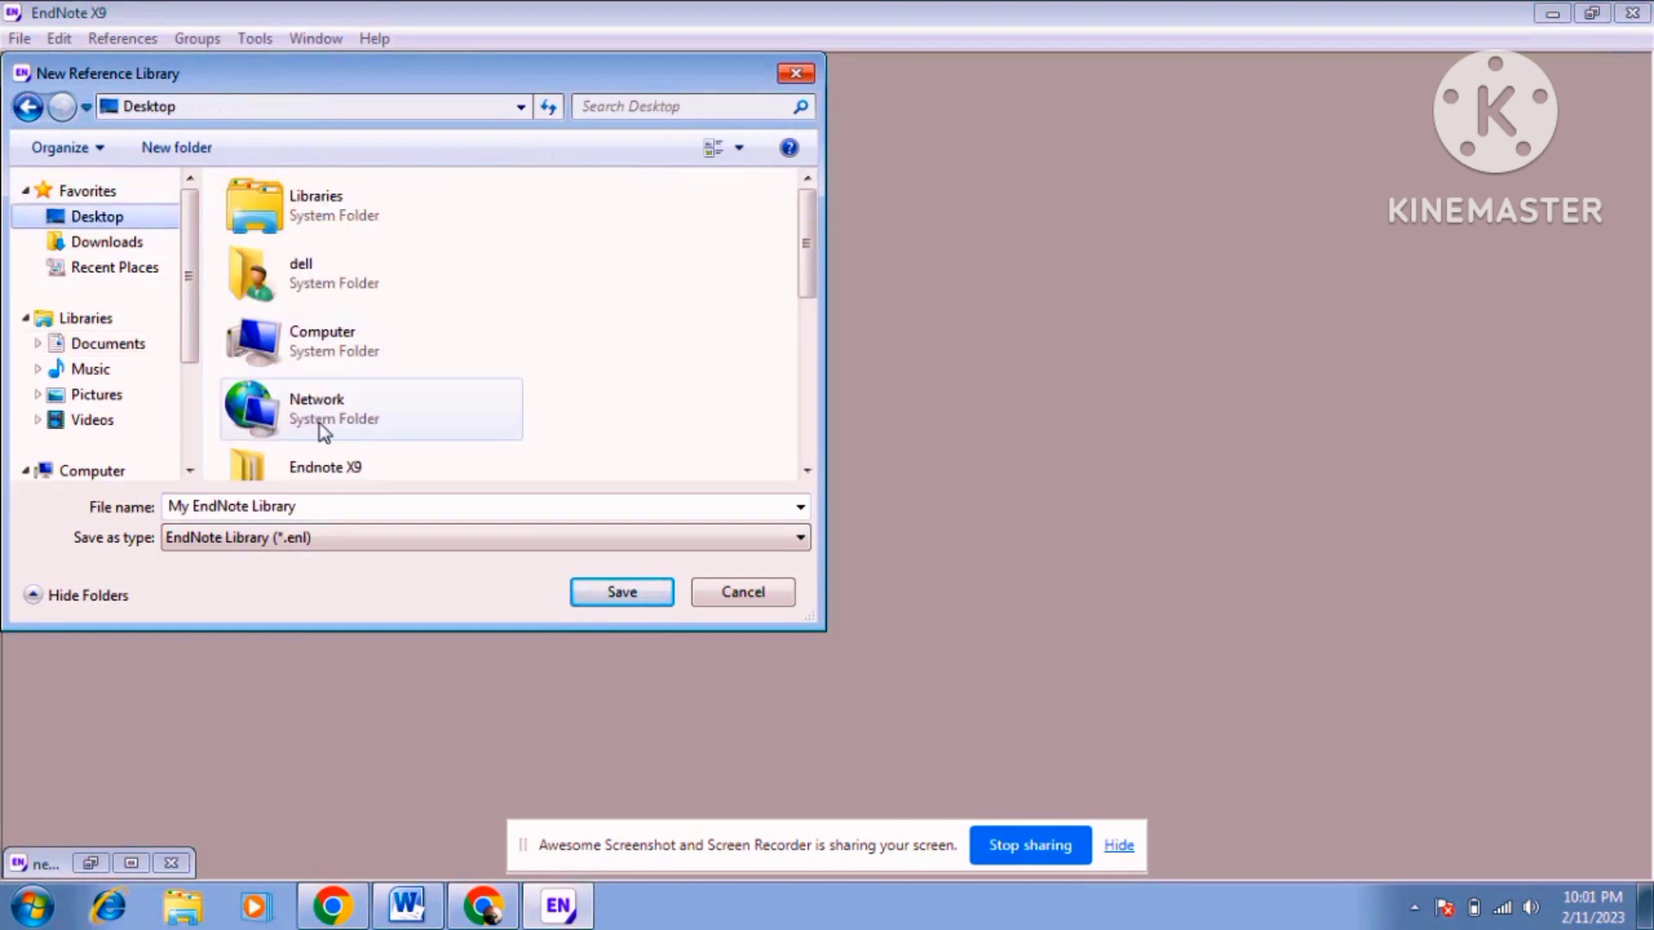
pyautogui.click(343, 504)
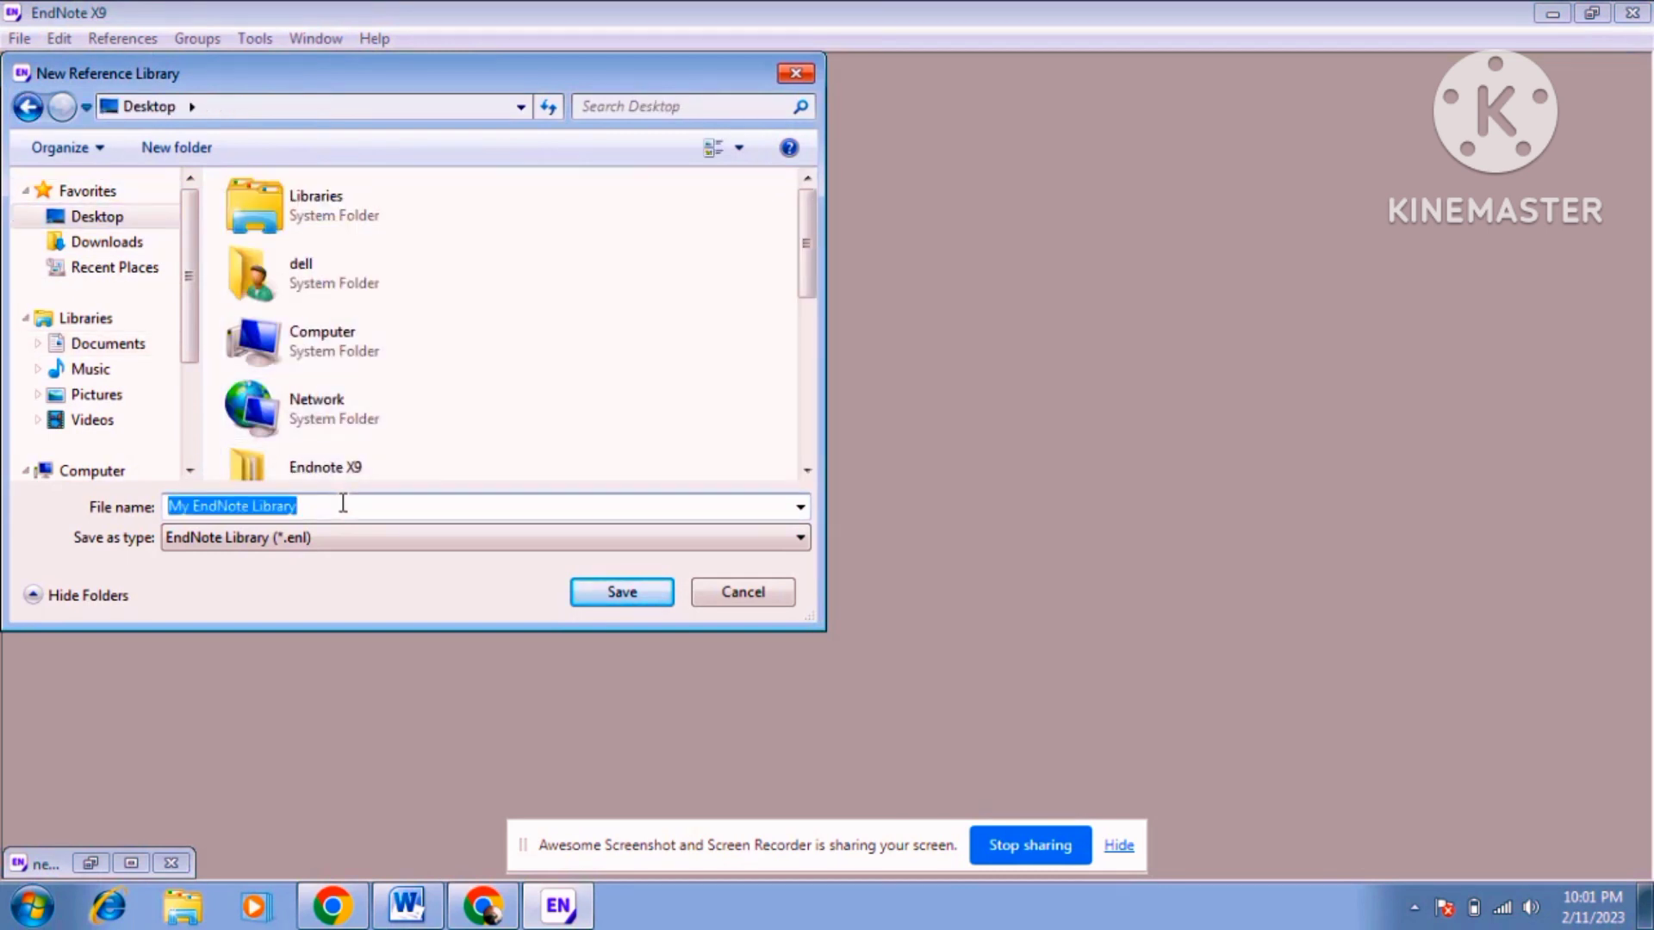
pyautogui.press('BackSpace')
pyautogui.write('ab')
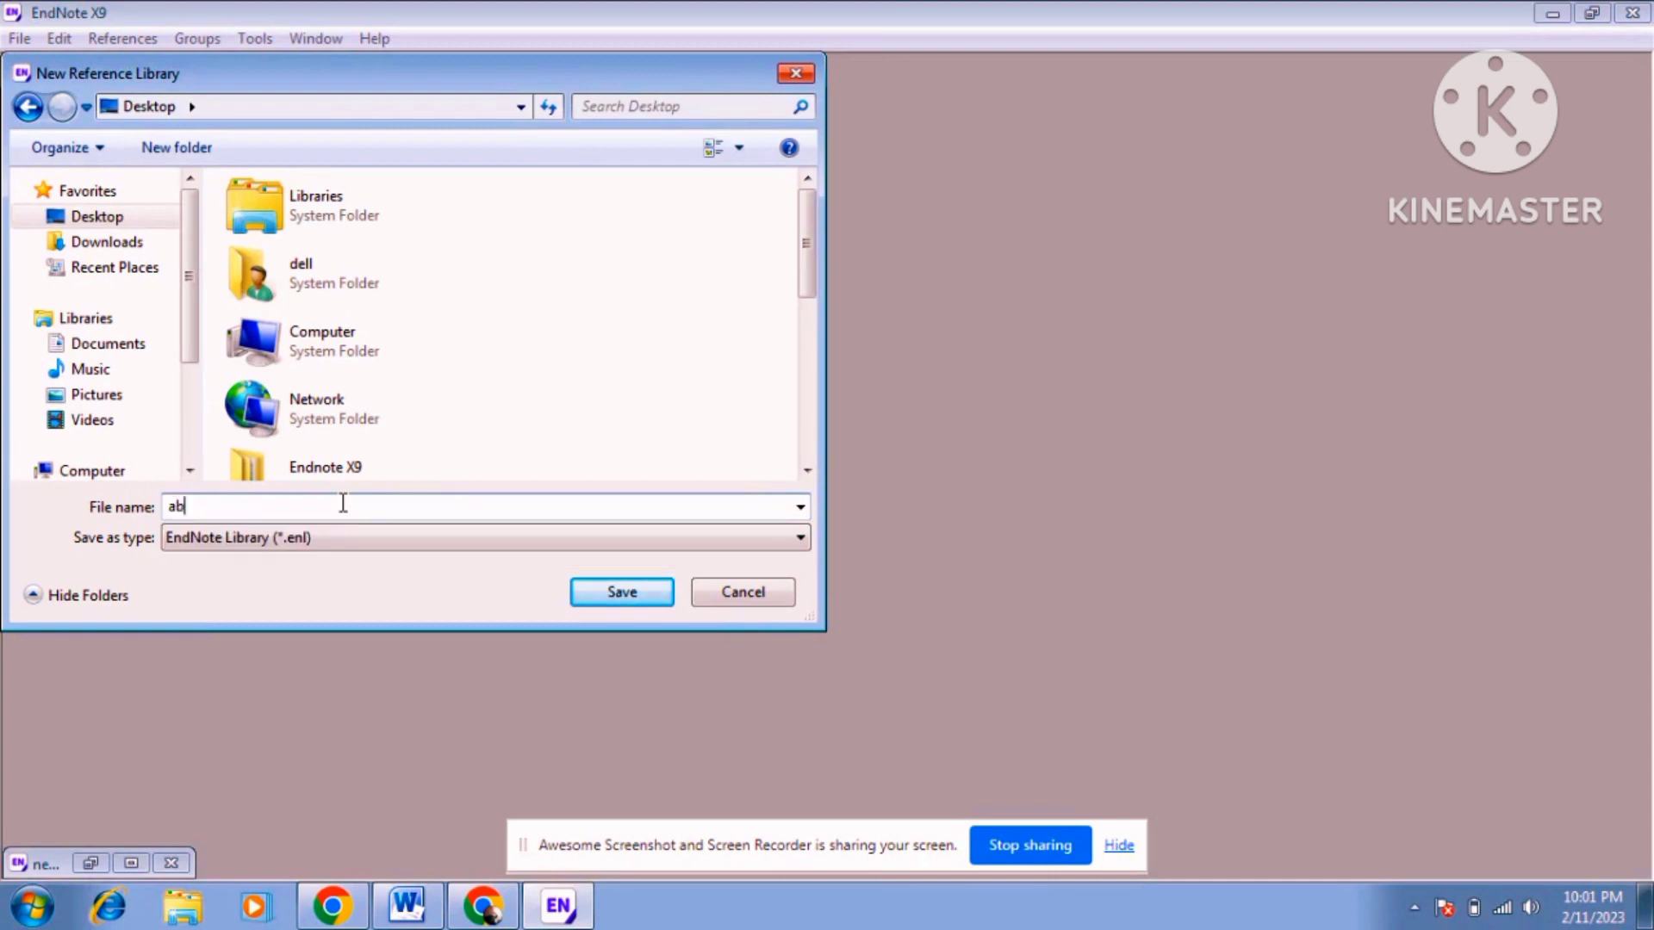
pyautogui.write('cd')
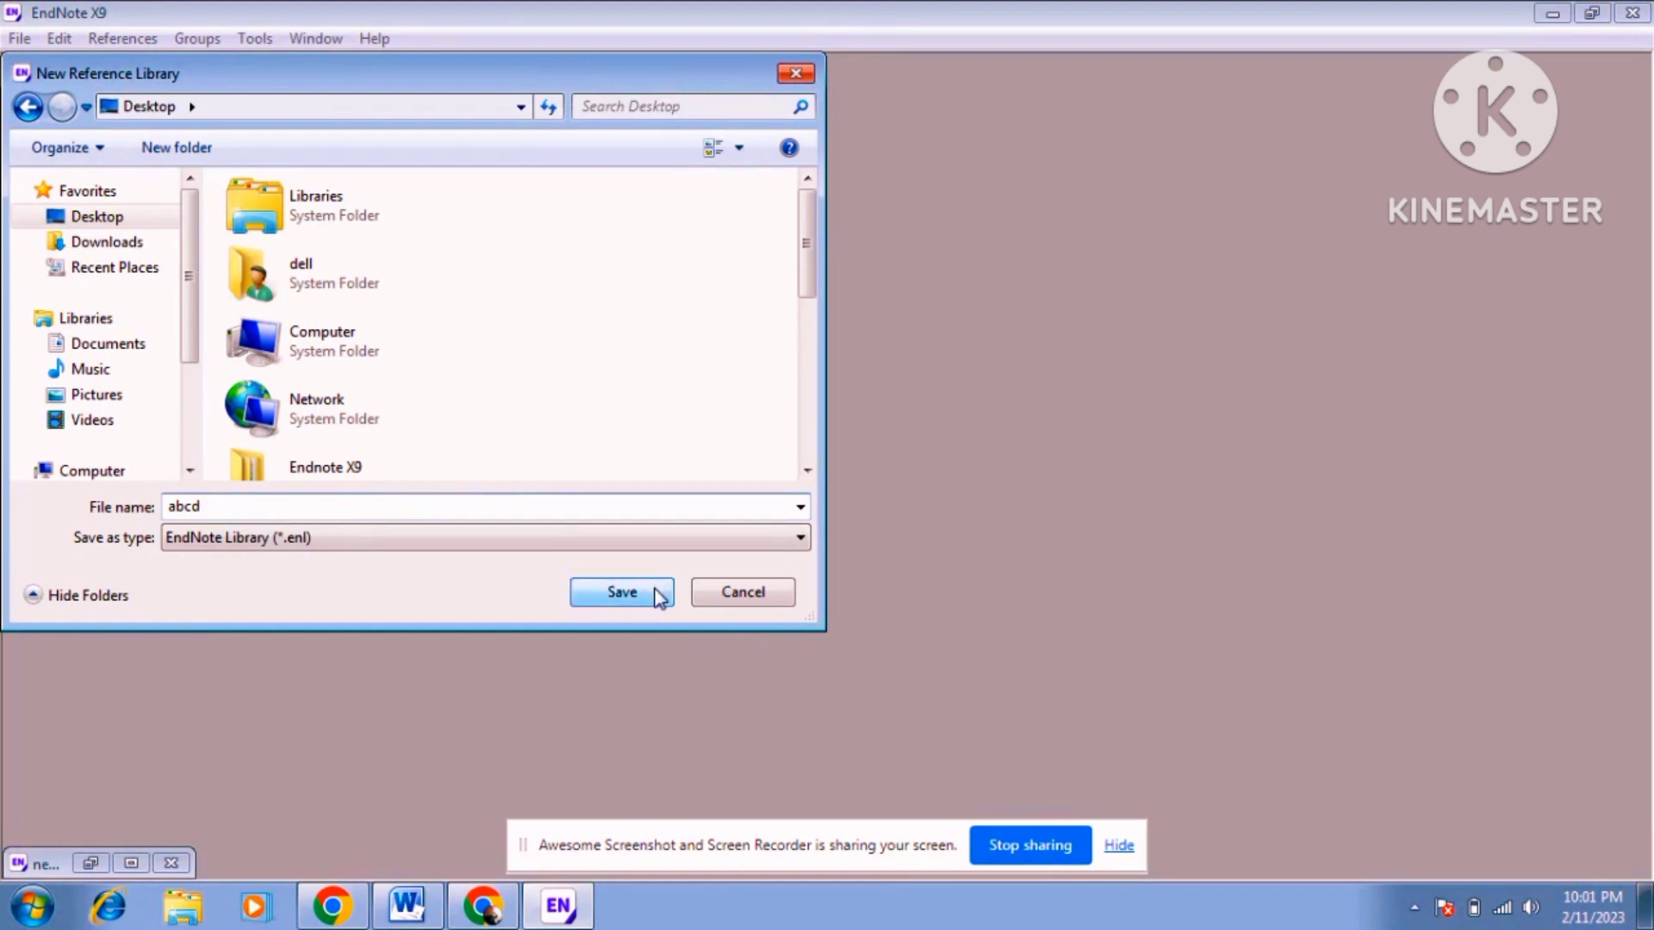
pyautogui.click(622, 592)
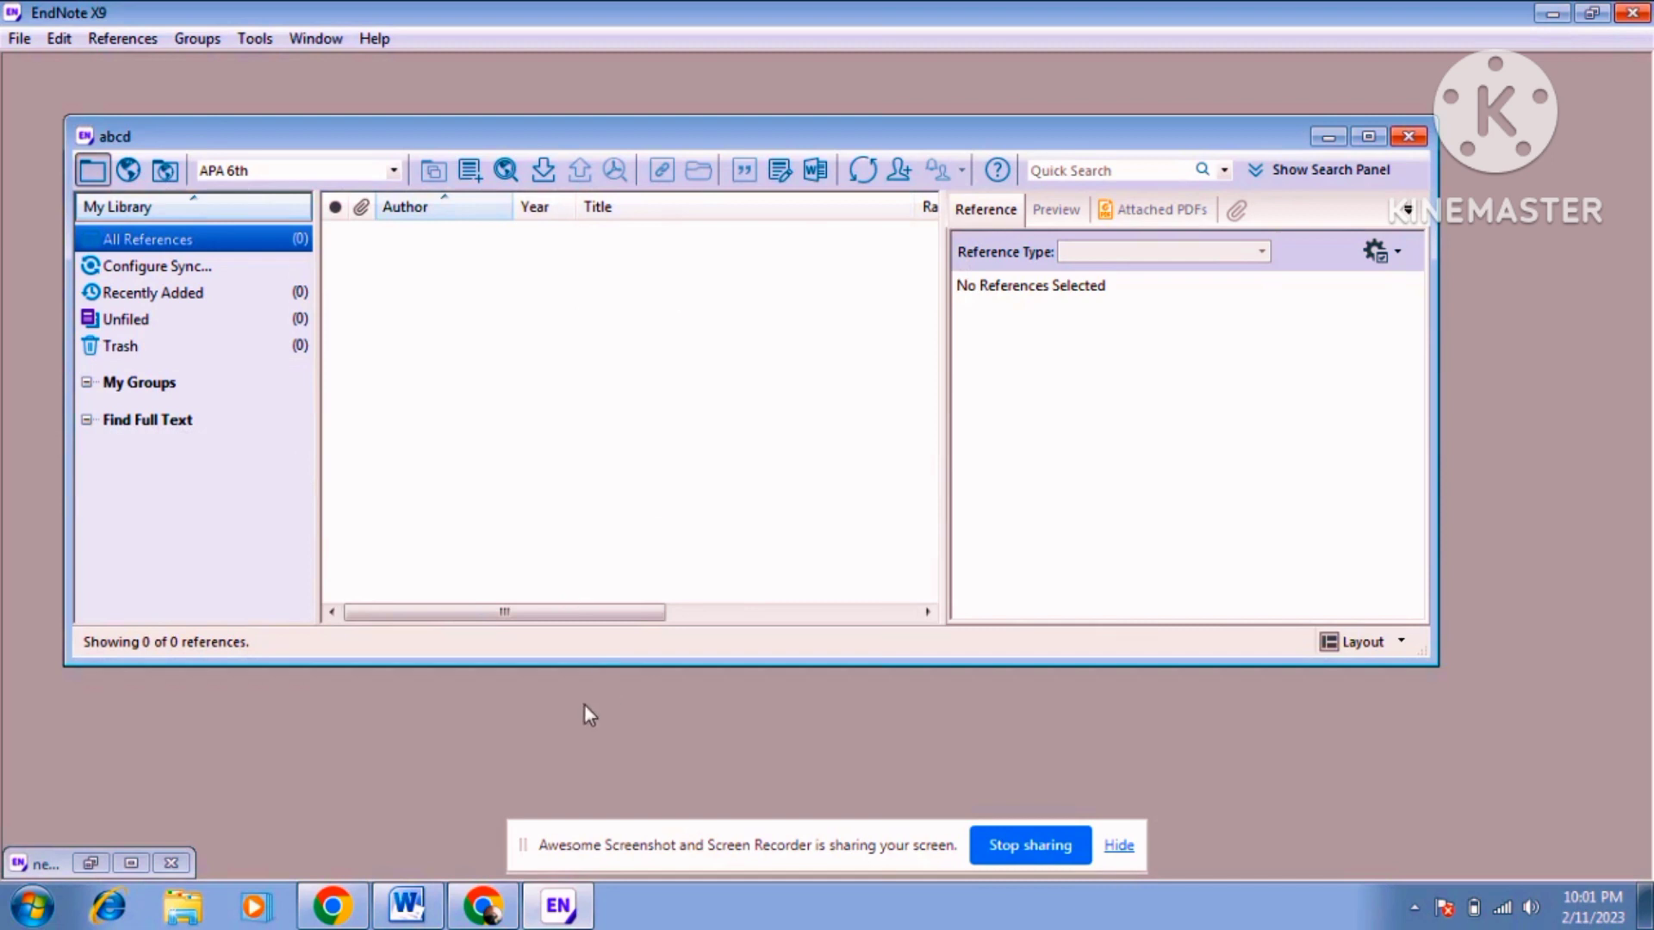
# Switch to the Word document and place the insertion point right after the paragraph's final sentence, ending in "other industries."
pyautogui.click(403, 919)
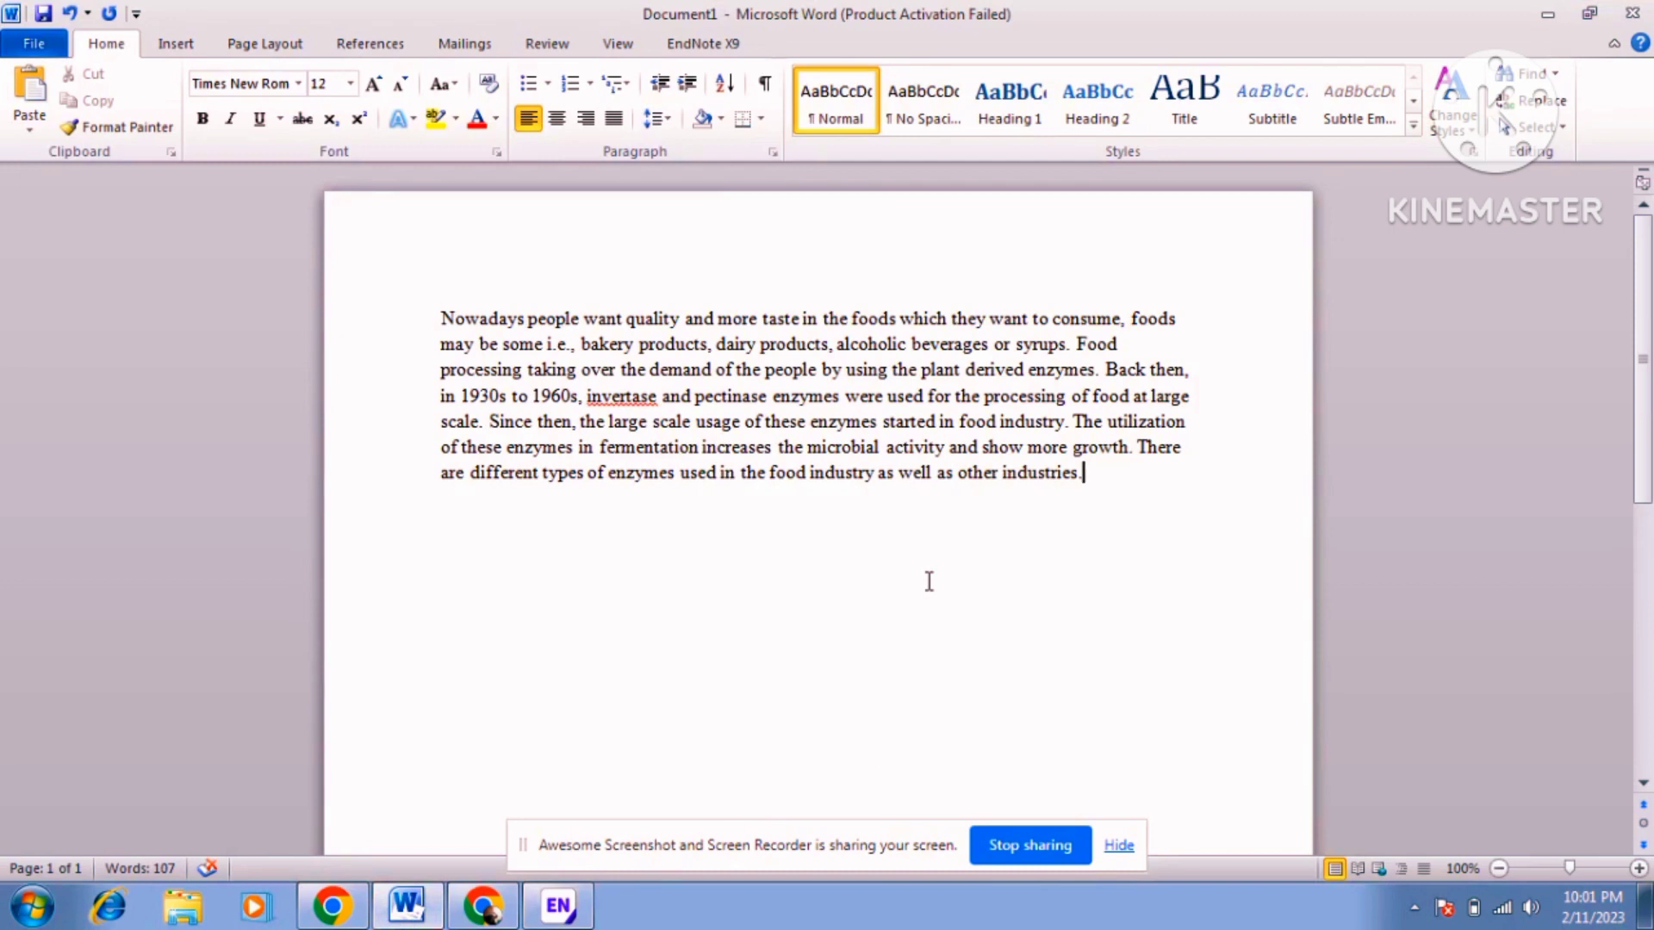
pyautogui.press('BackSpace')
pyautogui.write('.')
pyautogui.press('Return')
pyautogui.click(1110, 473)
# From the Google Scholar results in Chrome, download the EndNote citation for "Plant-derived enzymes: a treasure for food biotechnology" and open it in EndNote
pyautogui.click(487, 909)
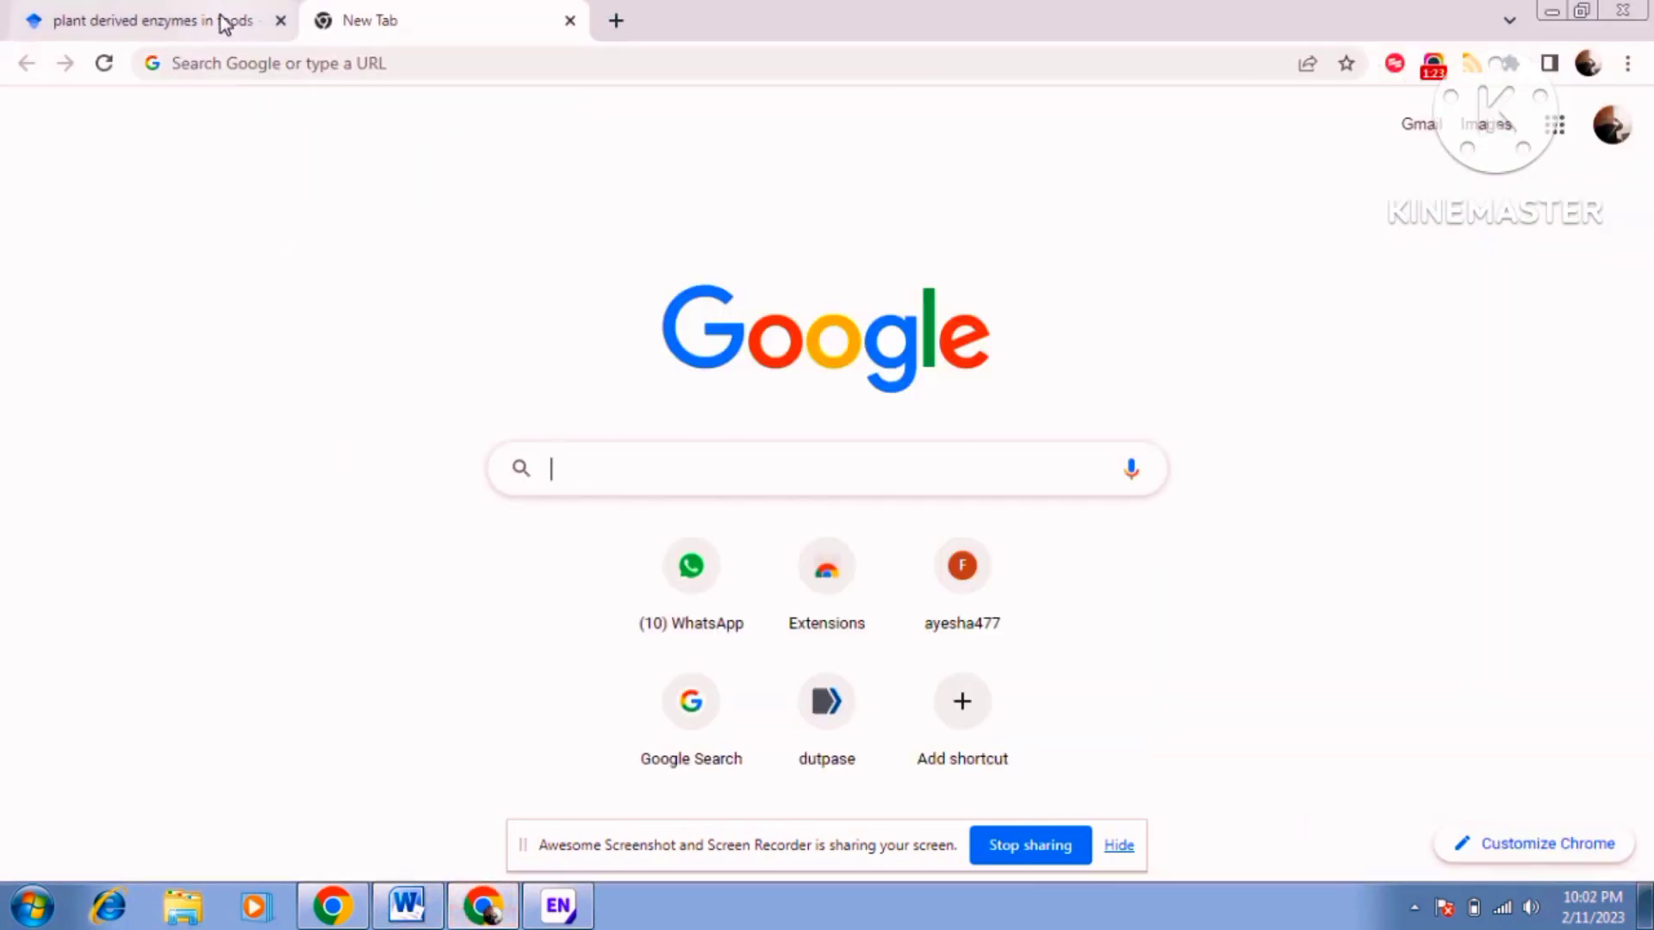
pyautogui.click(222, 17)
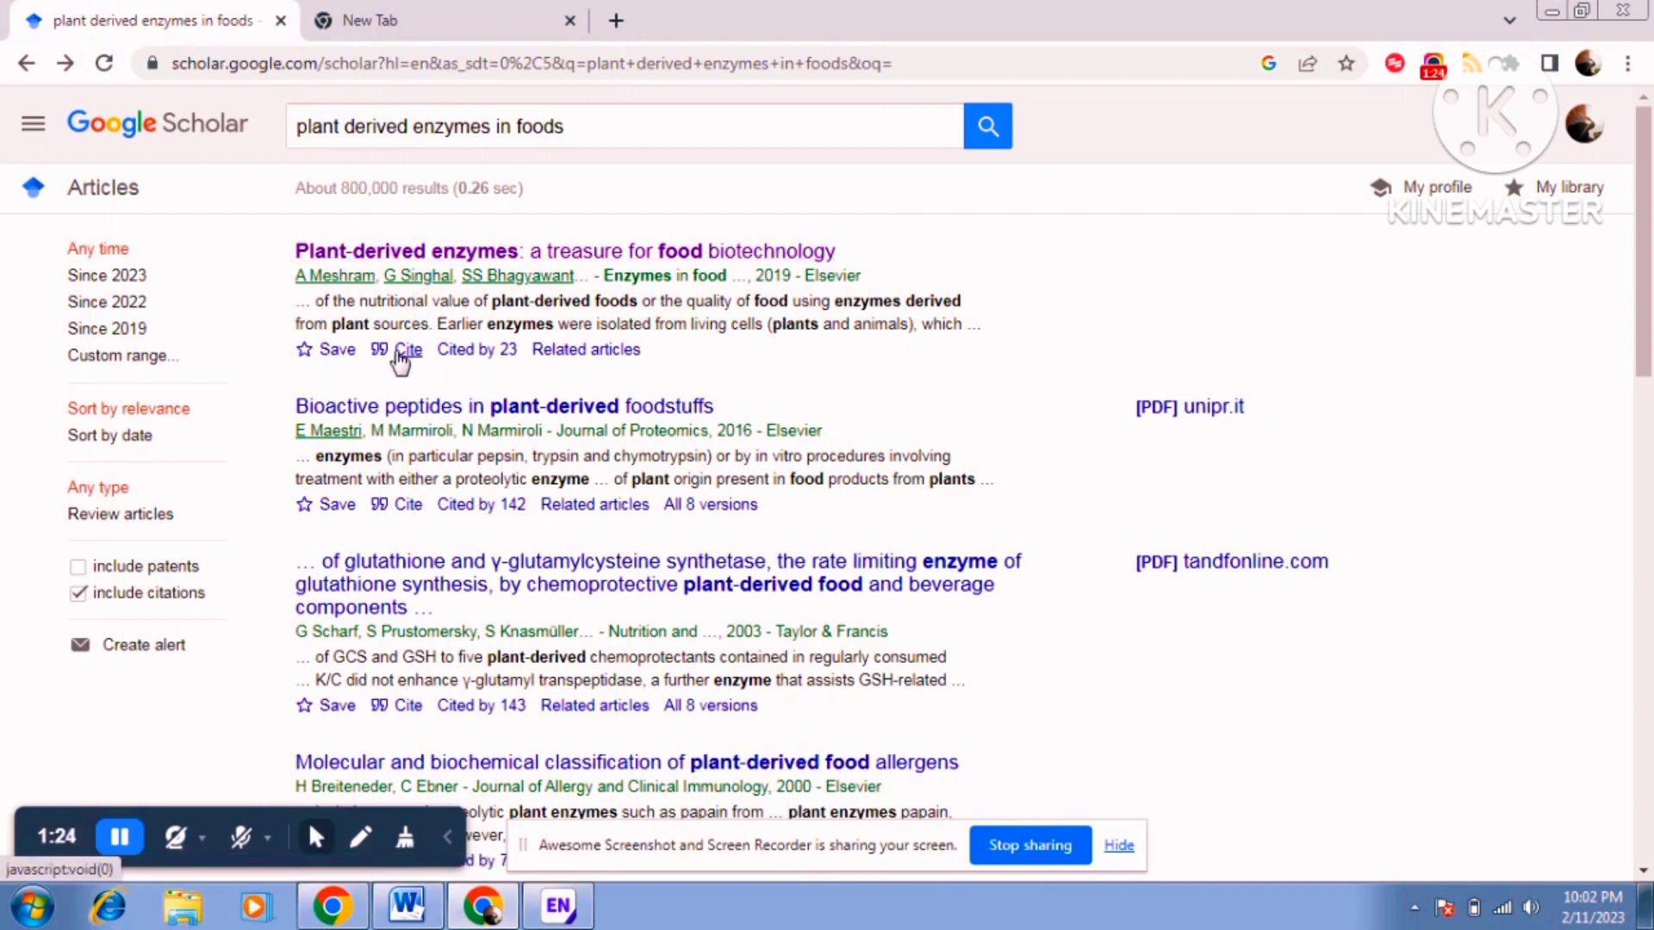
pyautogui.click(405, 352)
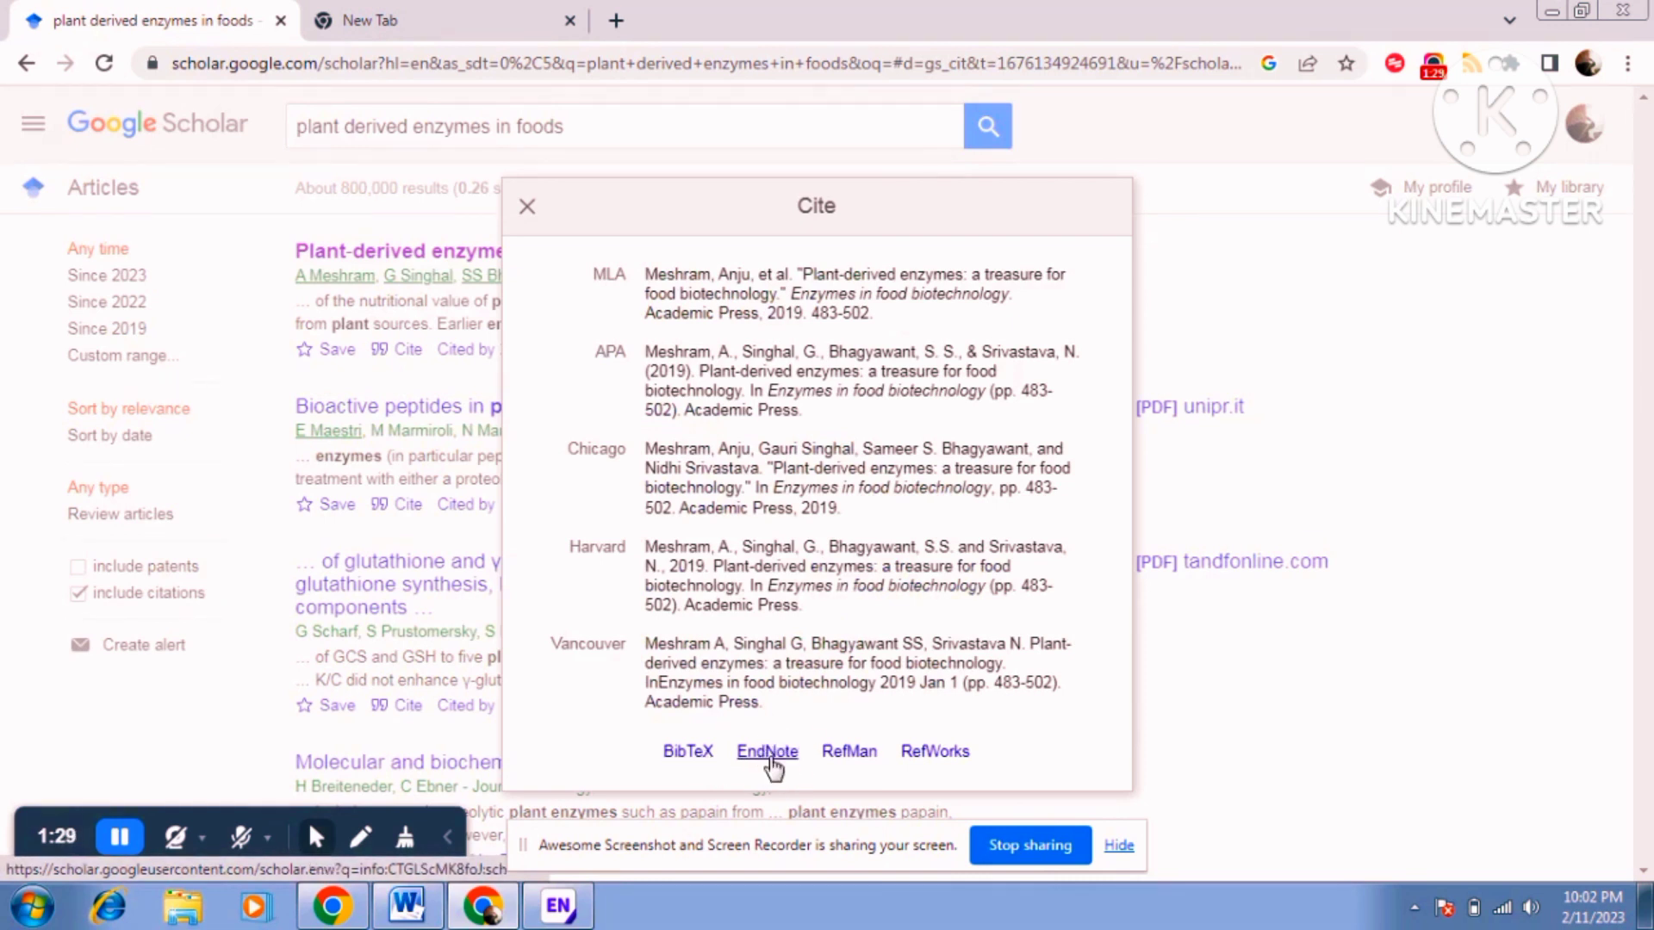
pyautogui.click(789, 754)
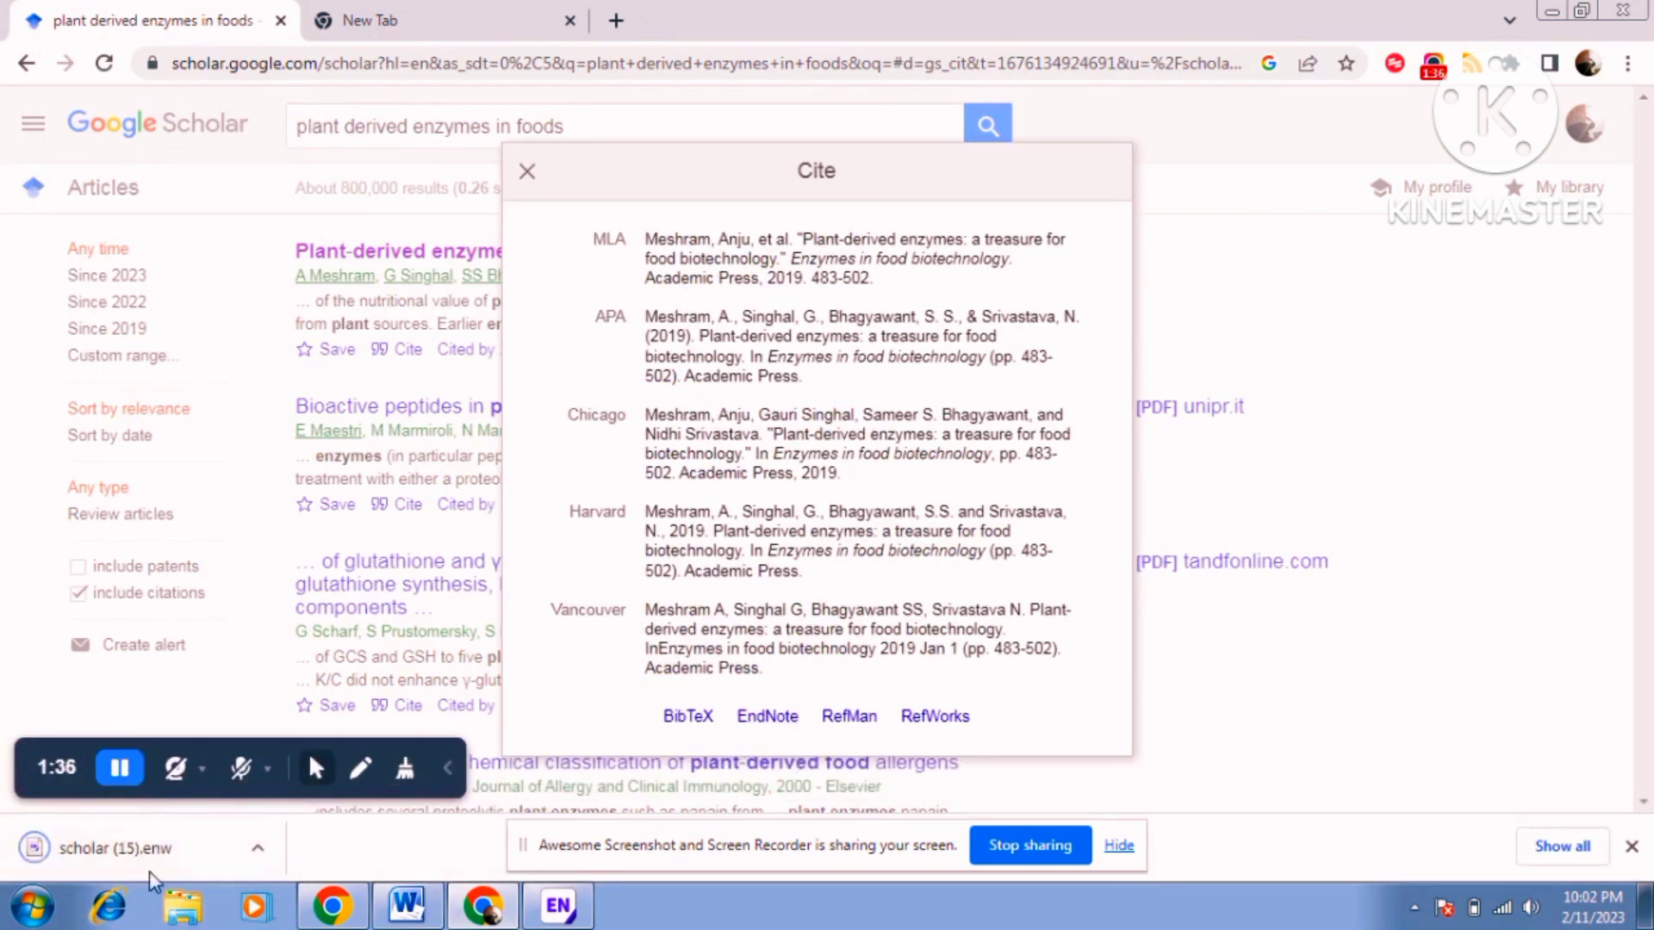
pyautogui.click(140, 848)
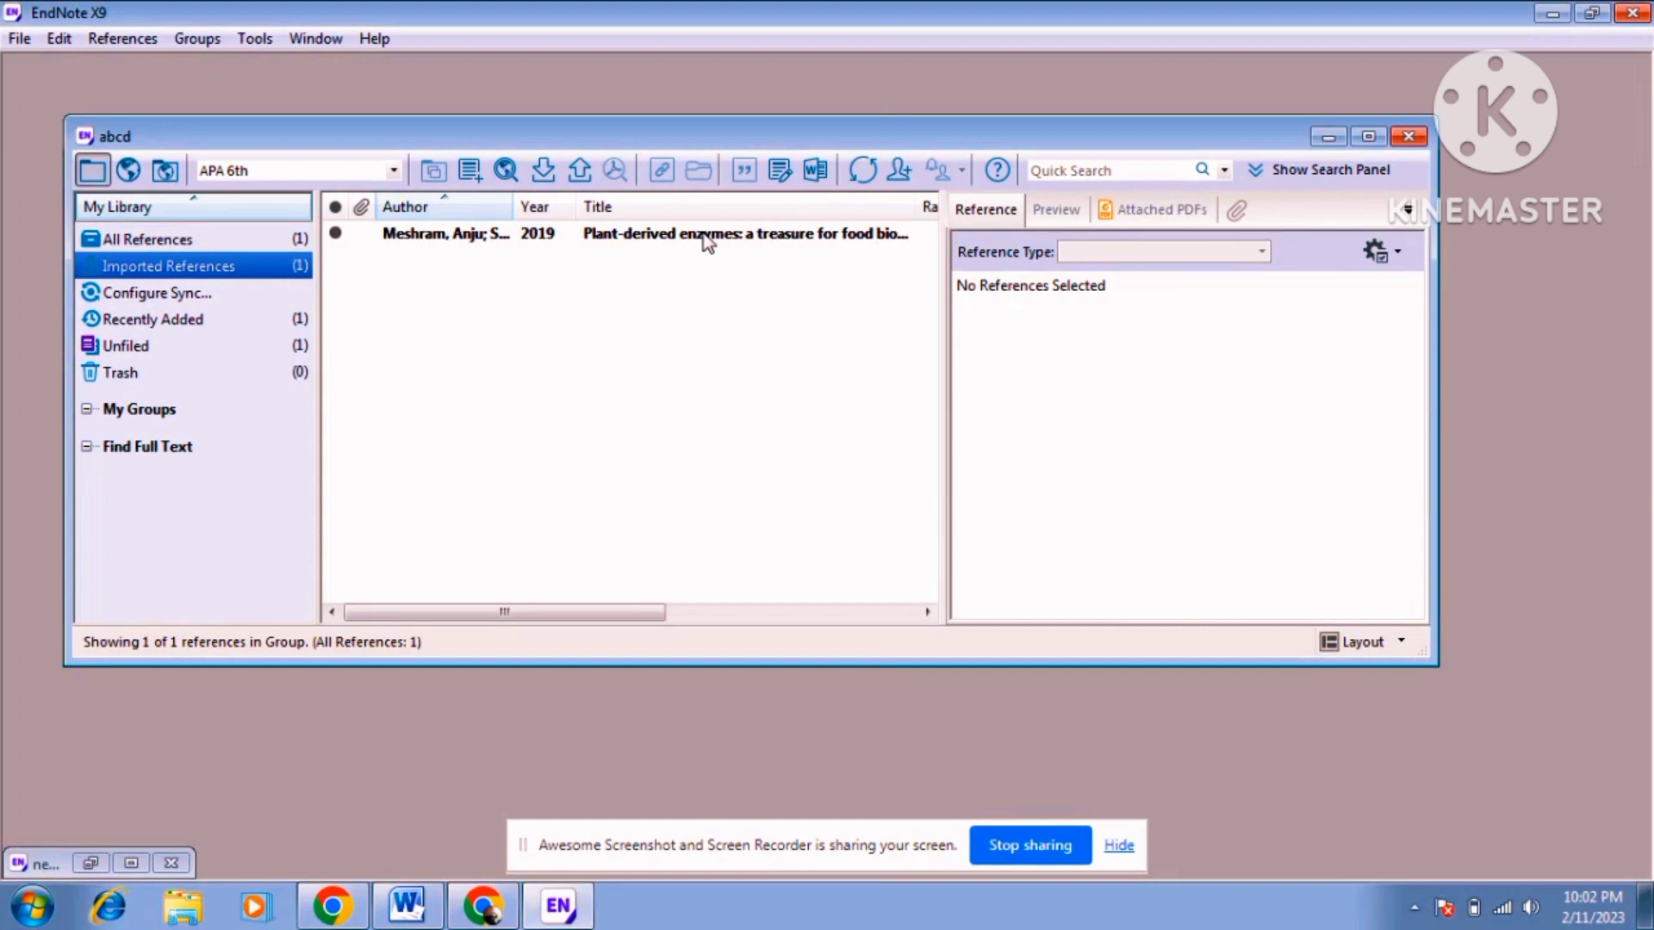
# Insert the imported "Plant-derived enzymes" reference as a citation at the insertion point in the Word document
pyautogui.click(785, 246)
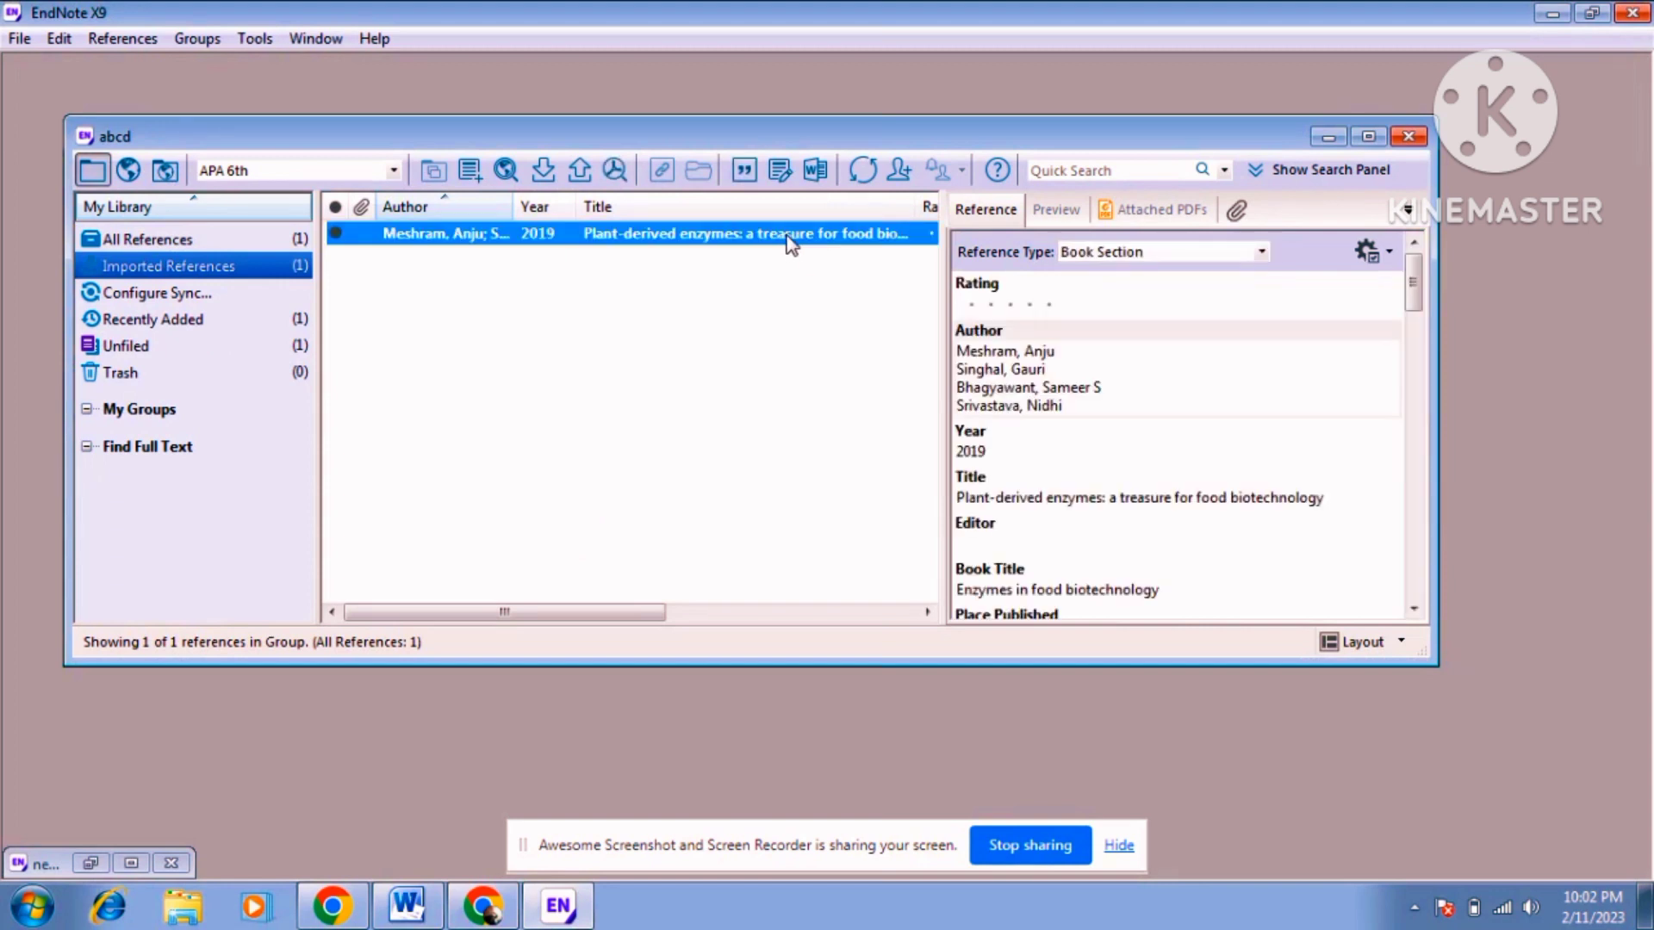
pyautogui.click(739, 178)
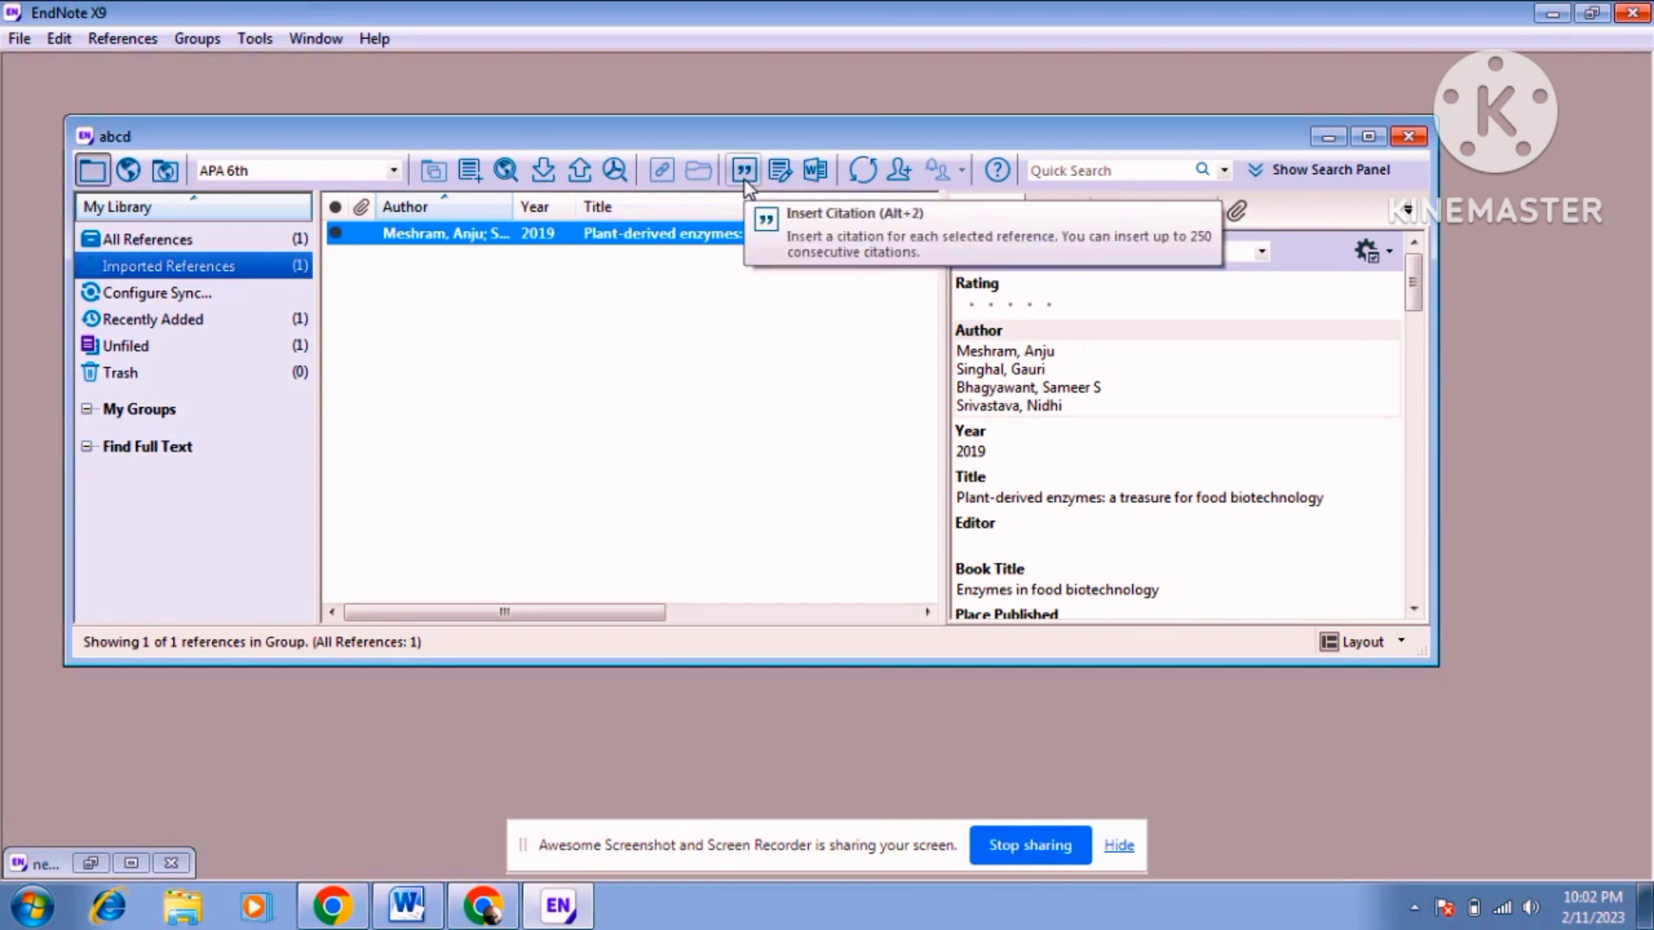
pyautogui.click(744, 179)
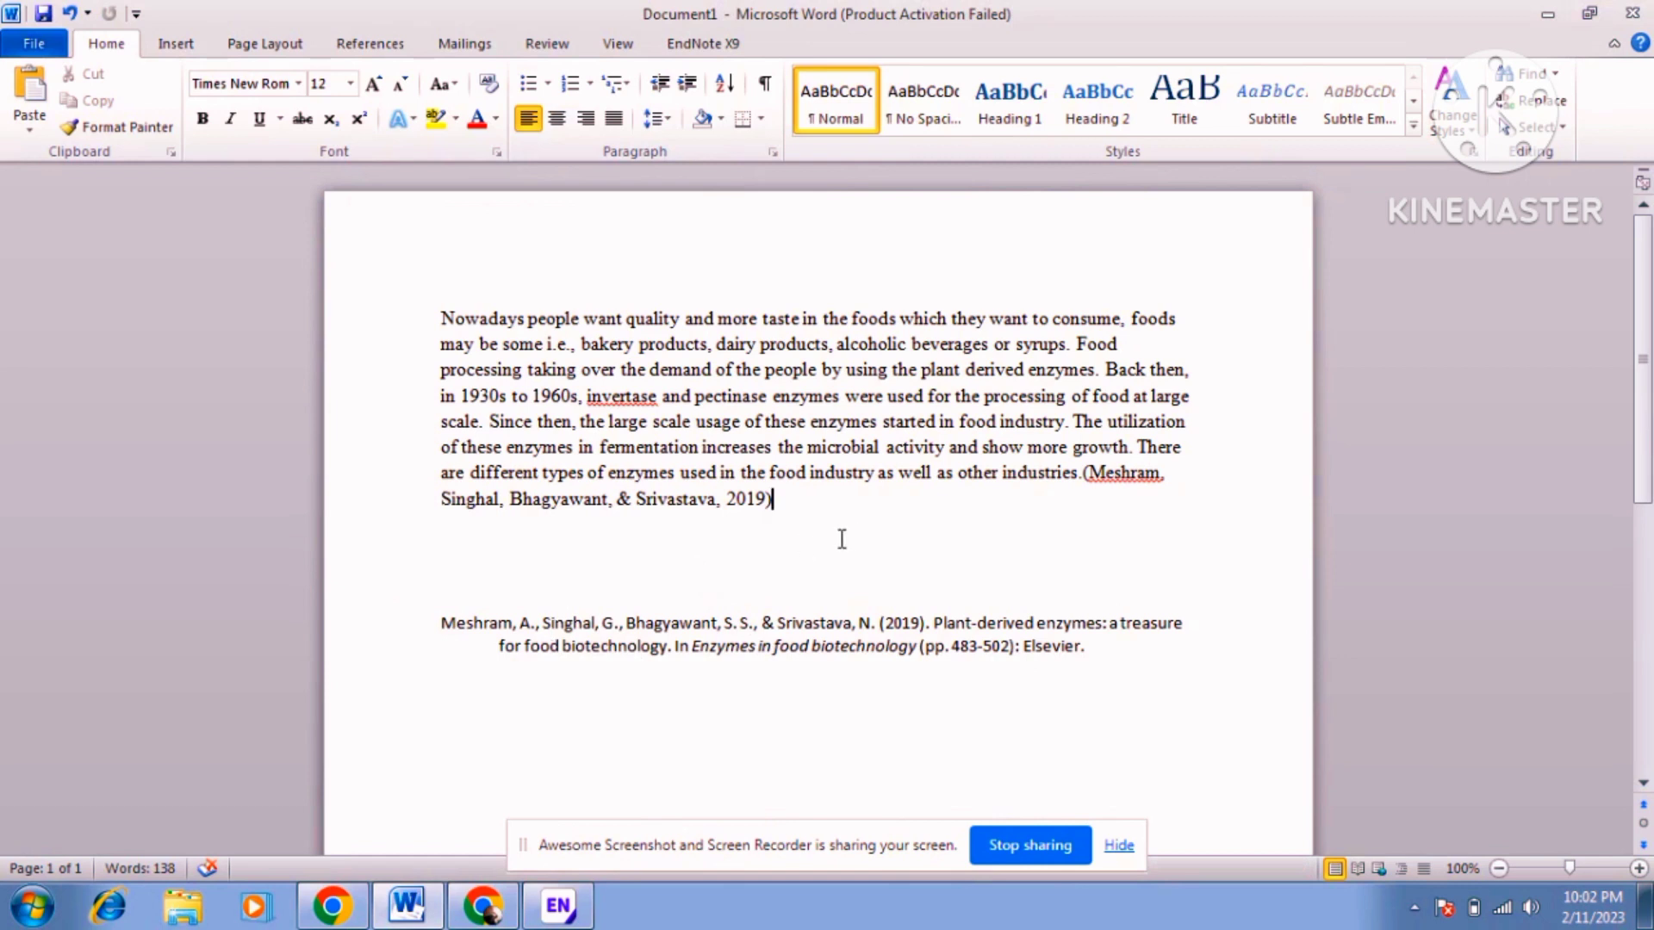
# Add the line "I HOPE IT WORKS!" below the bibliography entry in the Word document
pyautogui.click(858, 584)
pyautogui.click(1062, 699)
pyautogui.hotkey('ctrl', 'z')
pyautogui.press('Return')
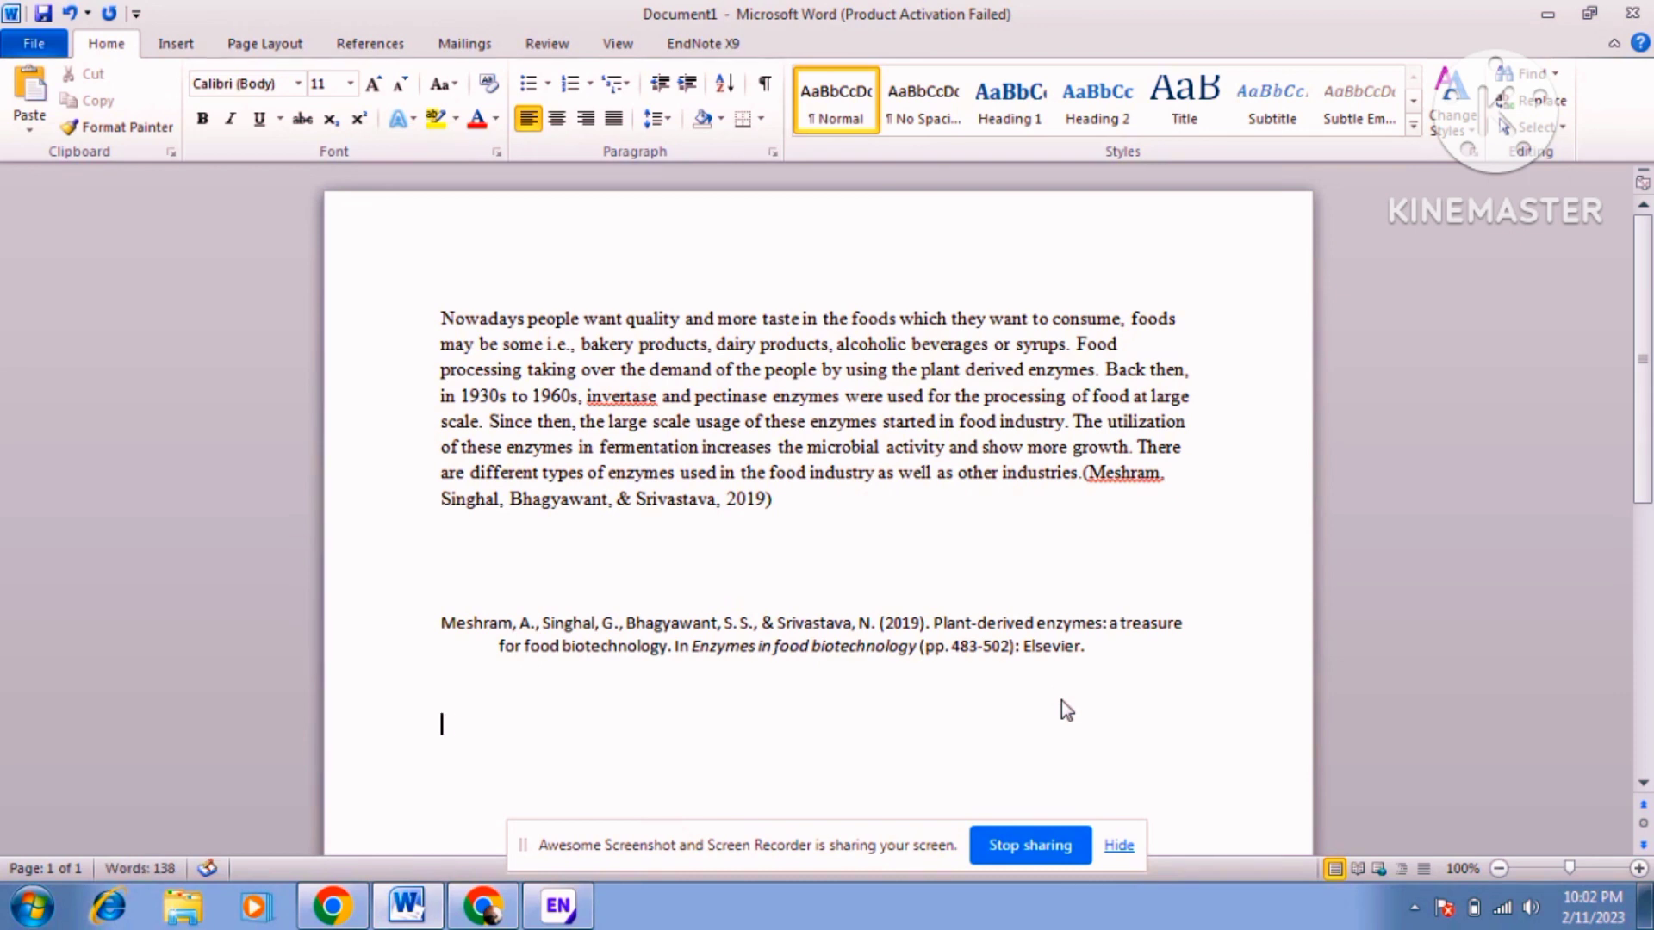
pyautogui.write('I HOPE IT WORKS')
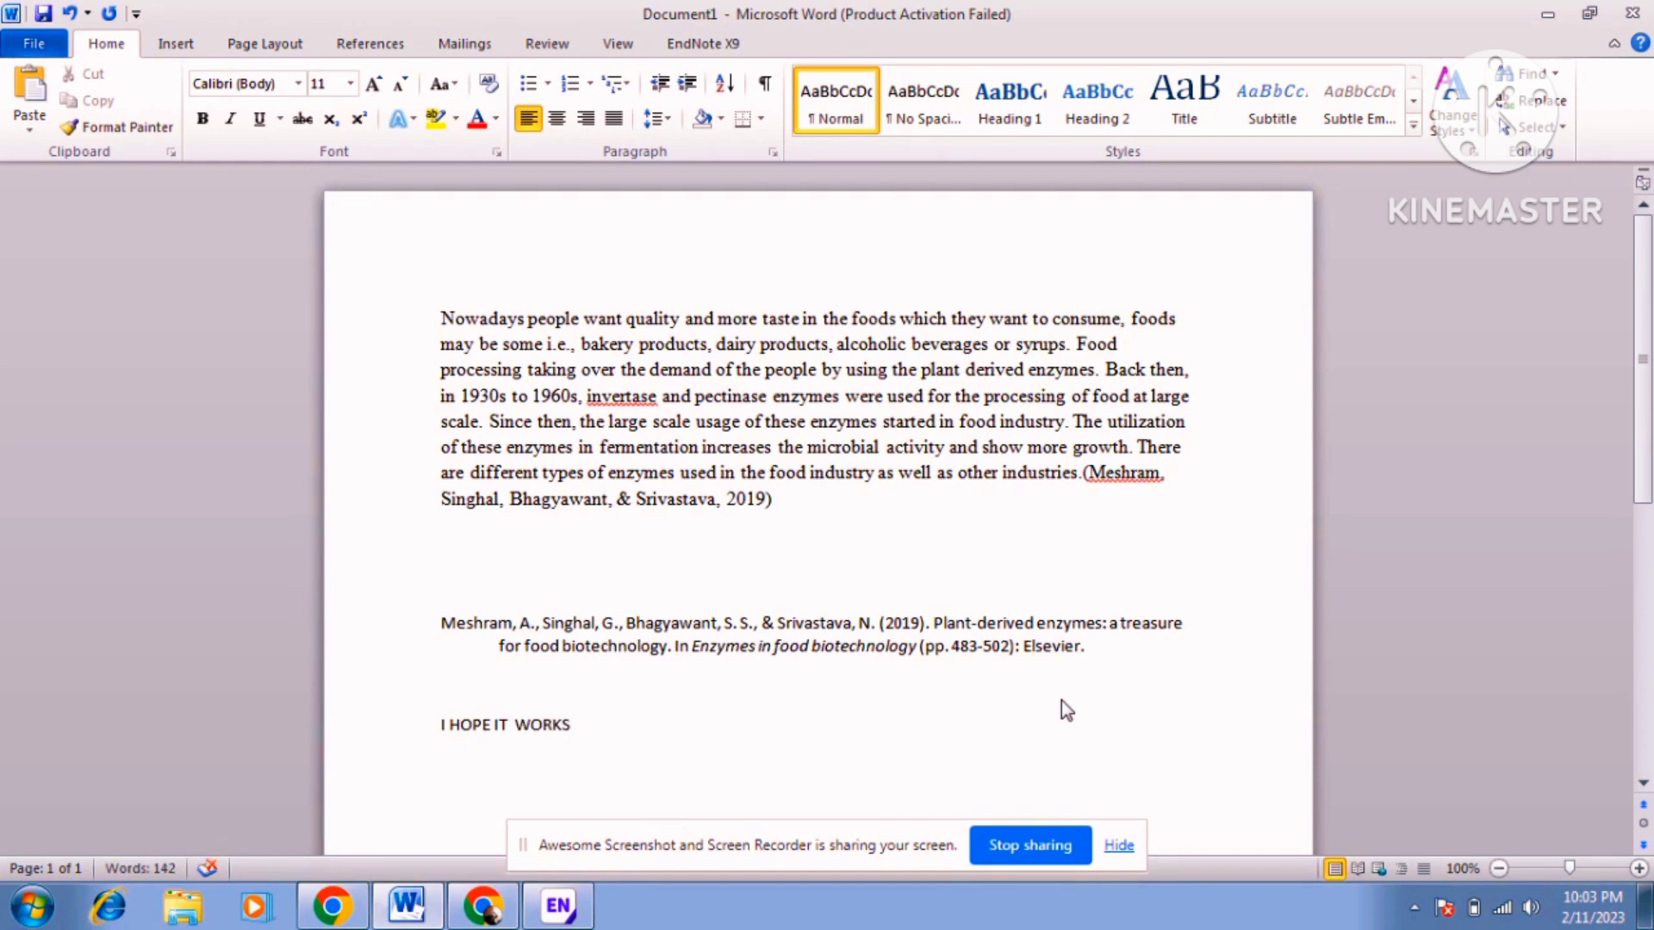
pyautogui.write('!')
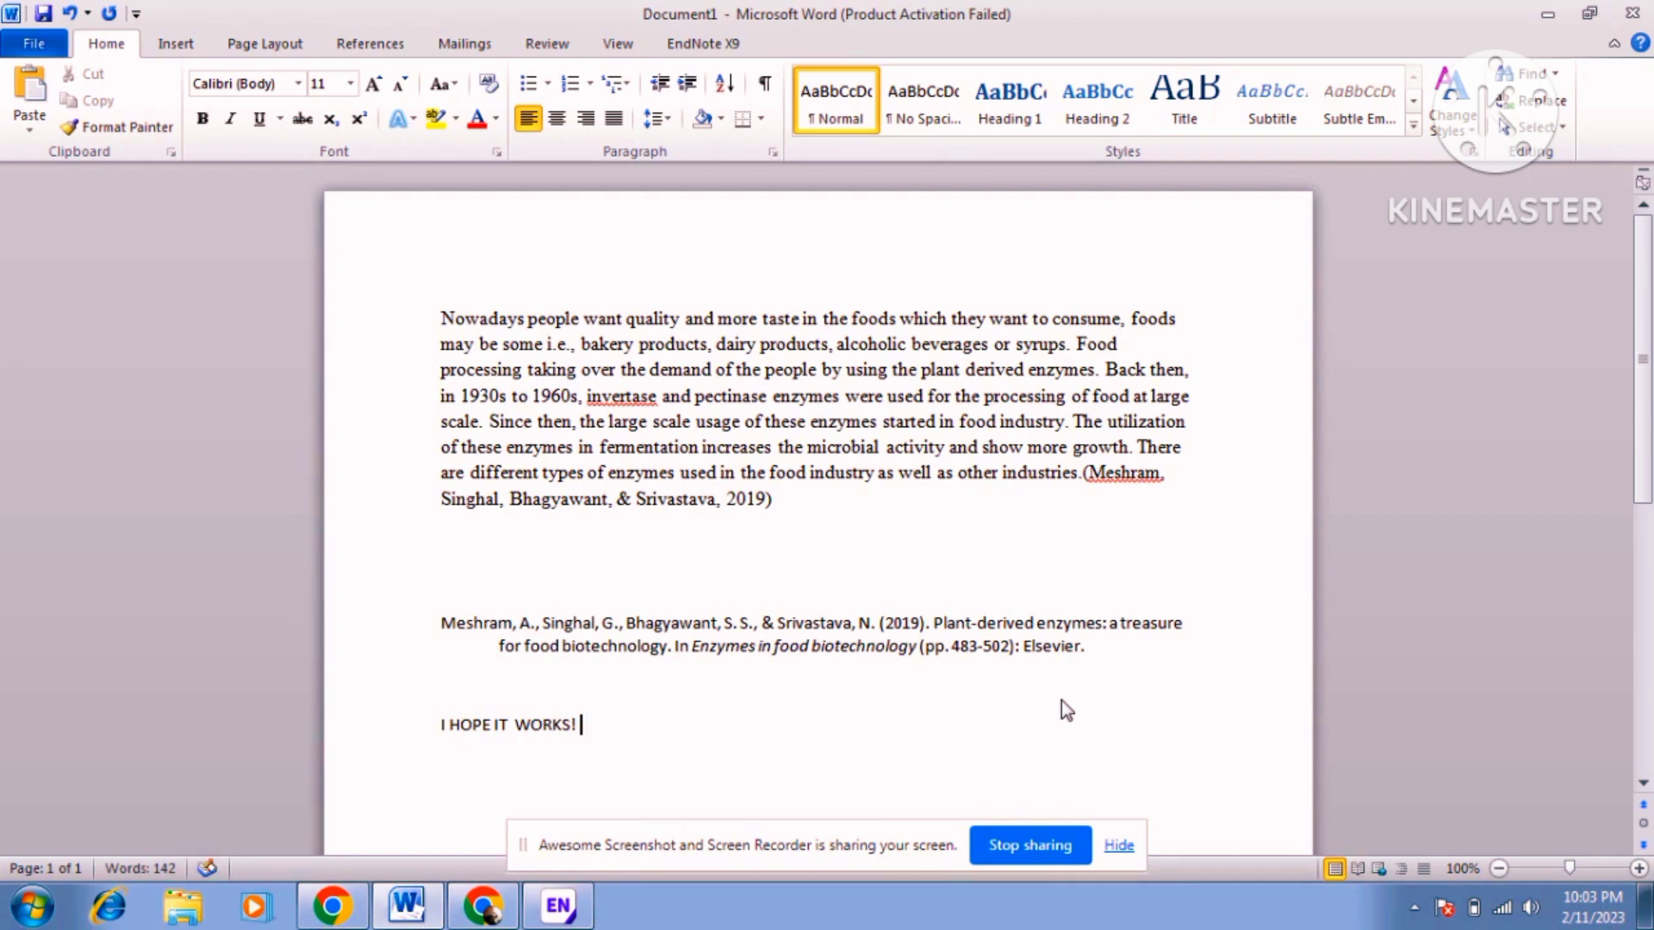